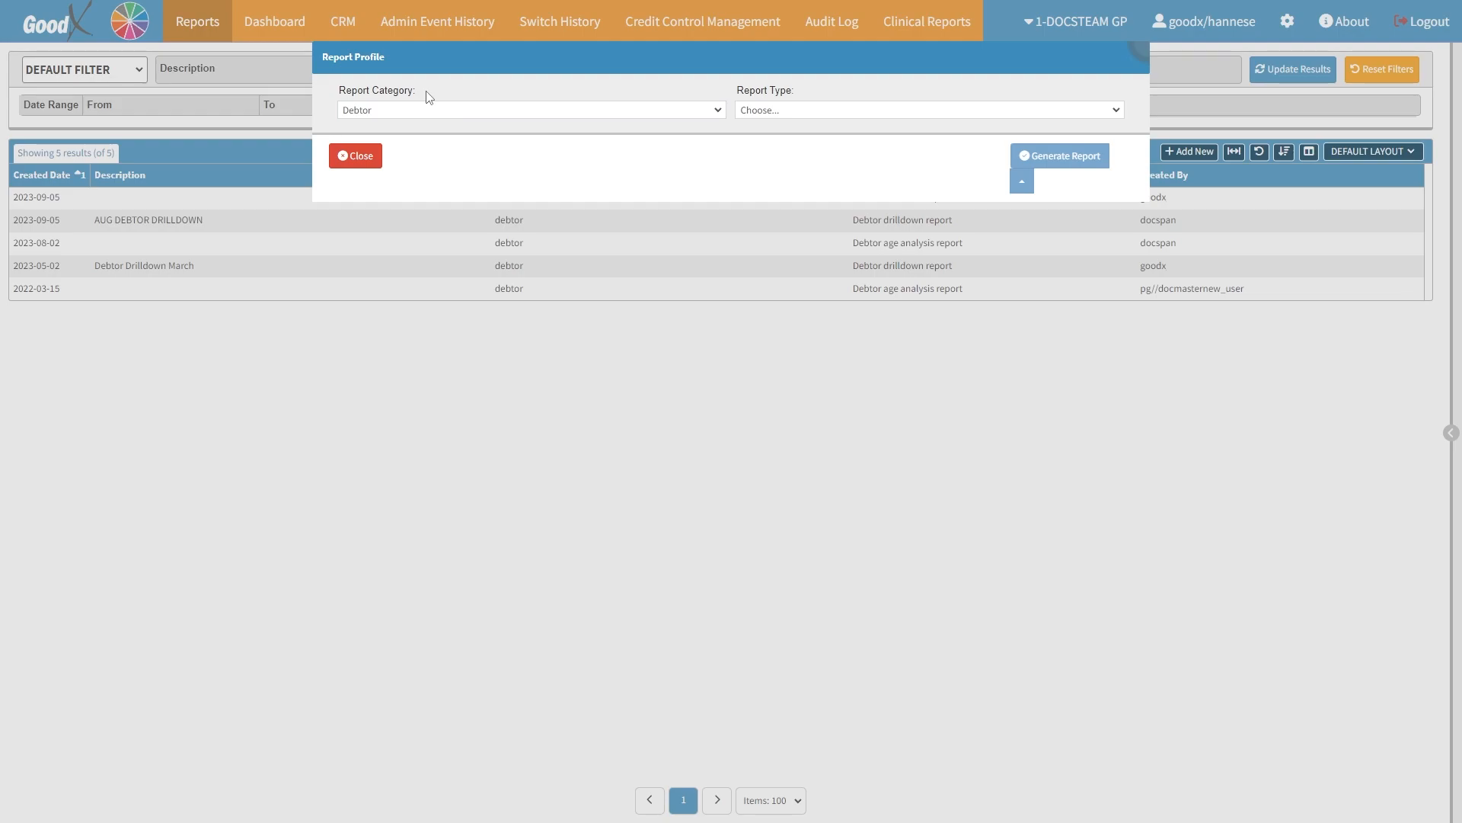
# - Set the report category to Debtor and the report type to Debtor drilldown report
pyautogui.click(380, 111)
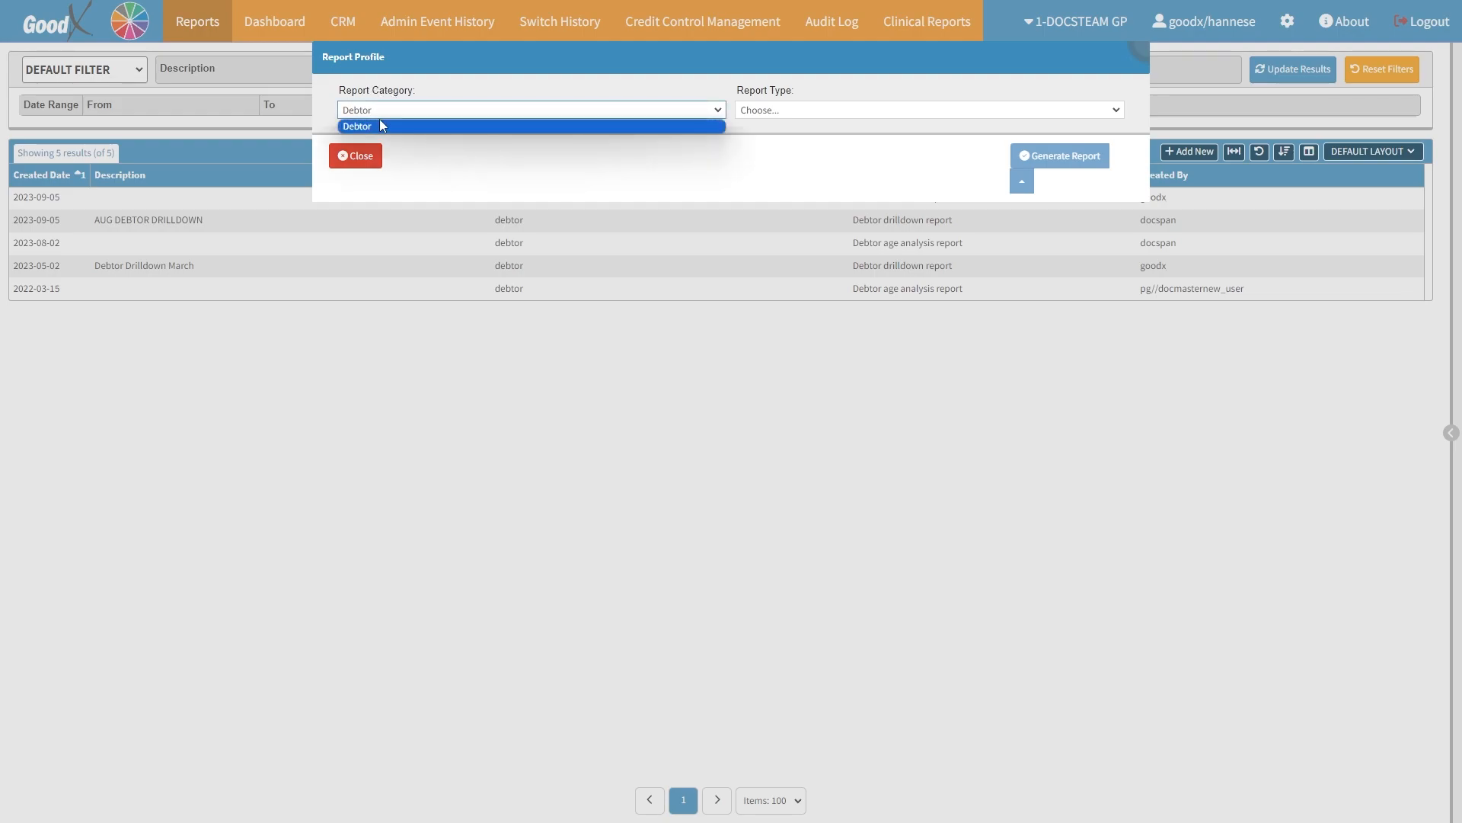
pyautogui.click(378, 126)
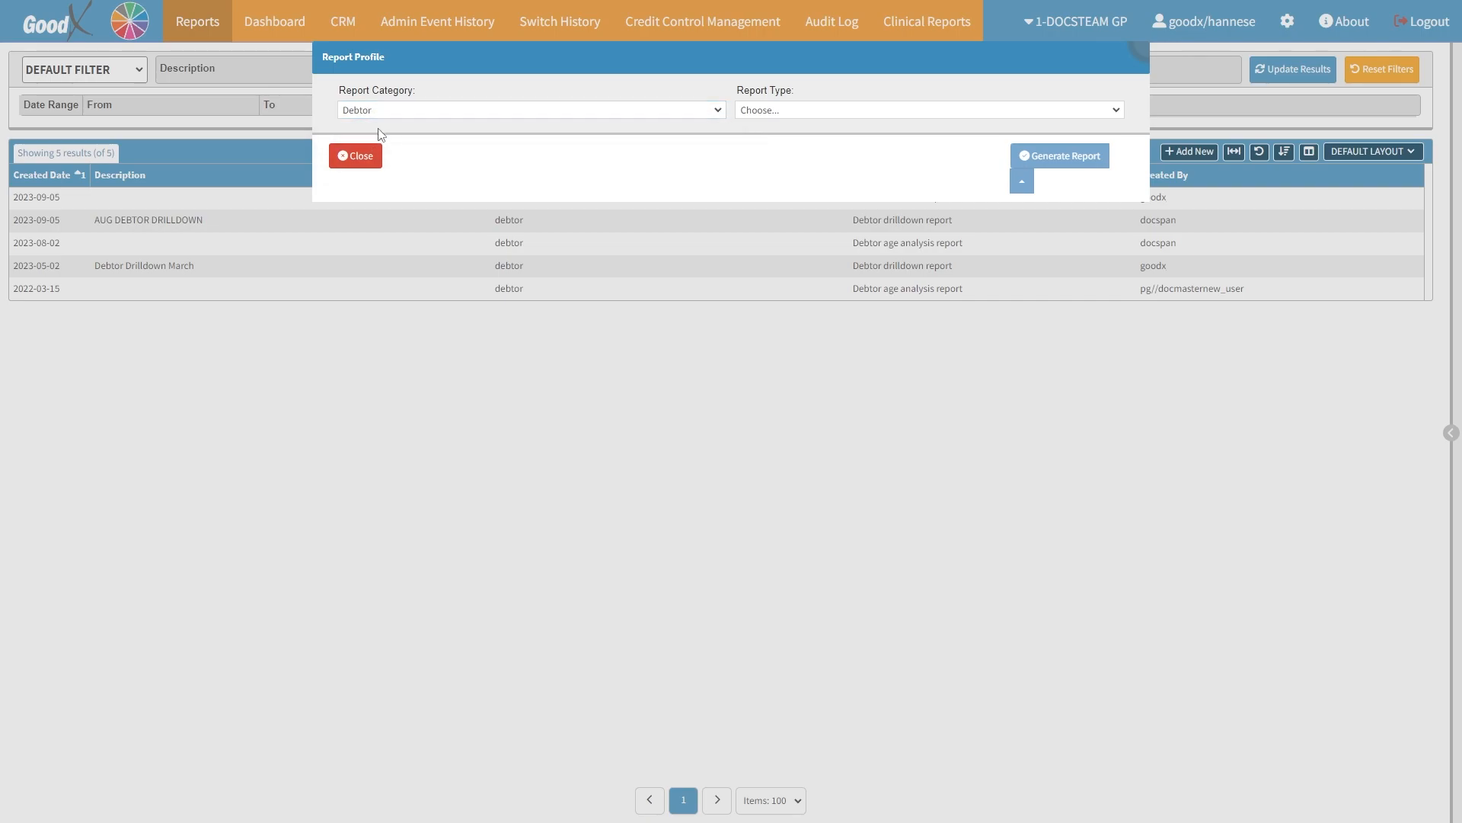
pyautogui.click(796, 113)
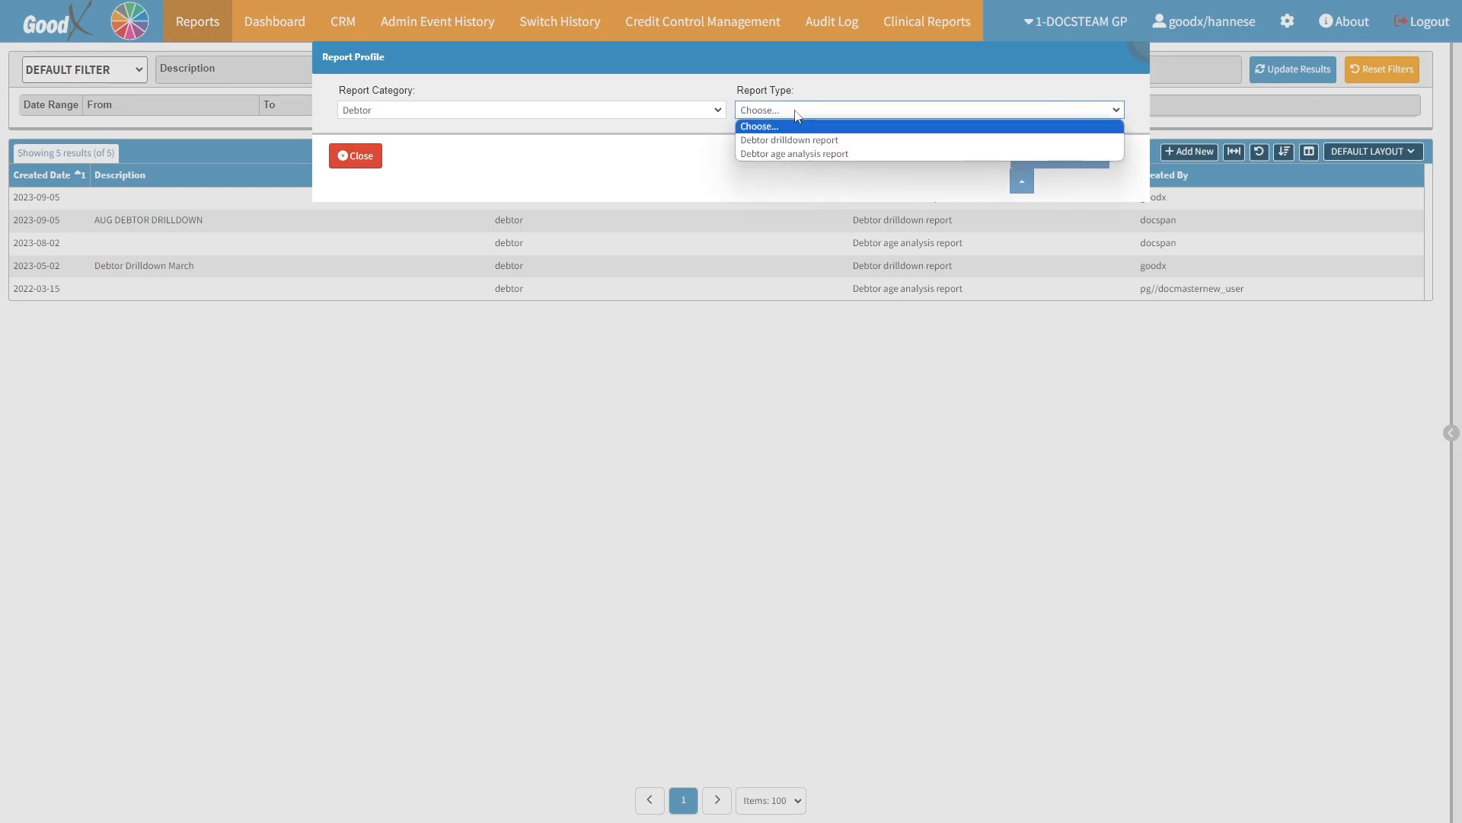
pyautogui.click(858, 142)
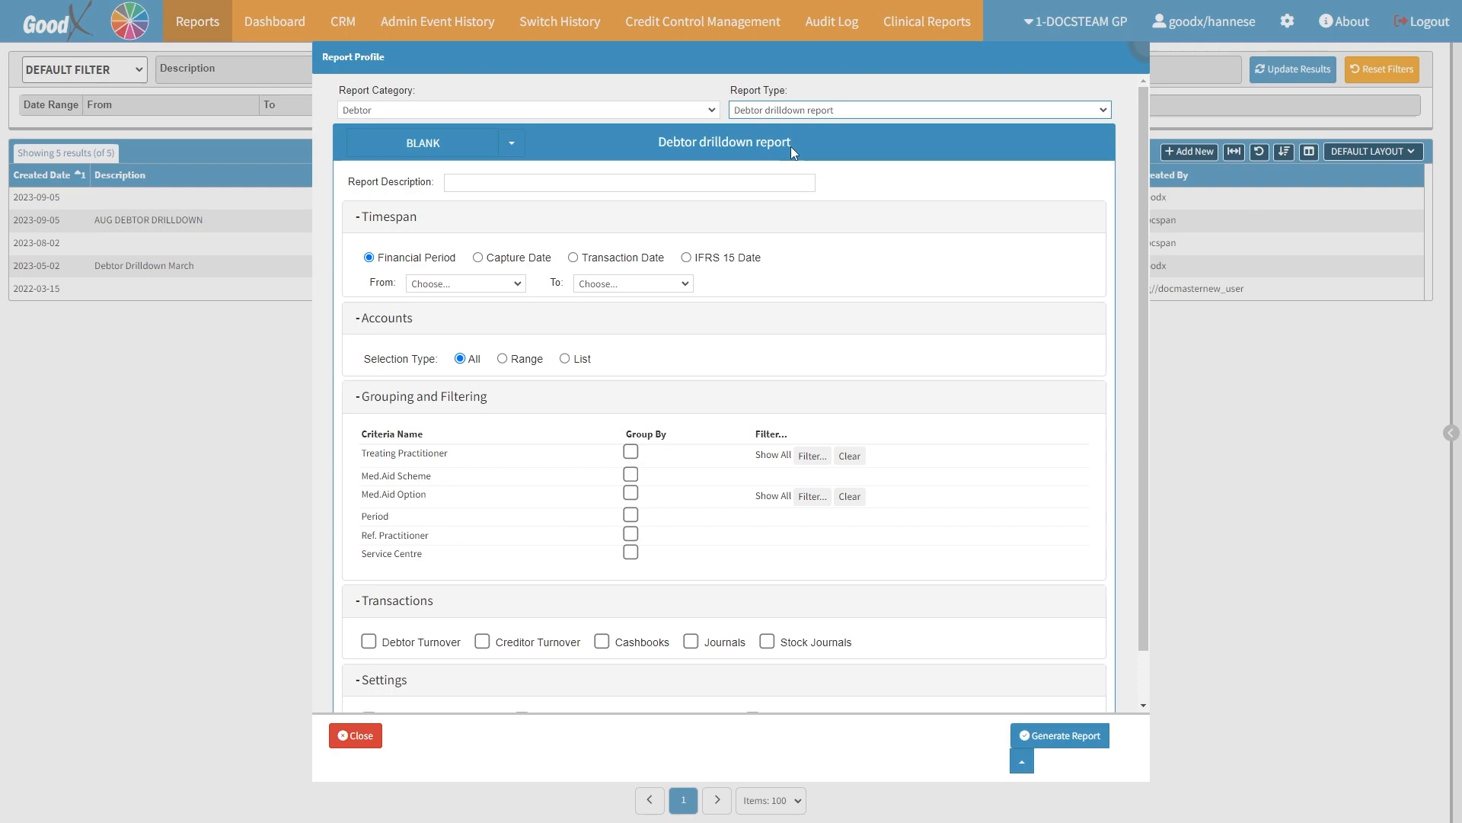
# - Choose the BLANK template for the drilldown report and enter "Generic" as its description
pyautogui.click(511, 151)
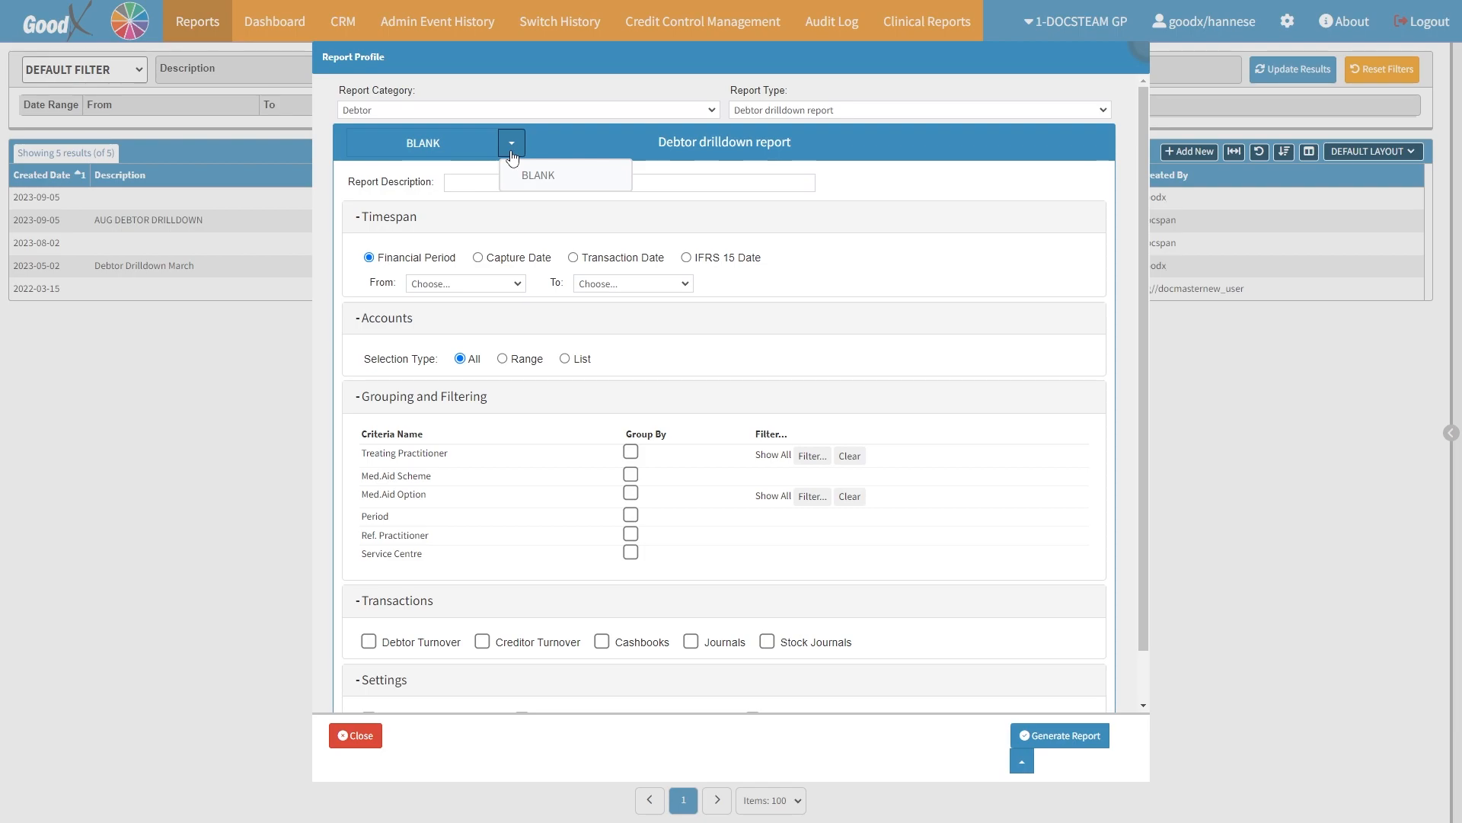
pyautogui.click(556, 175)
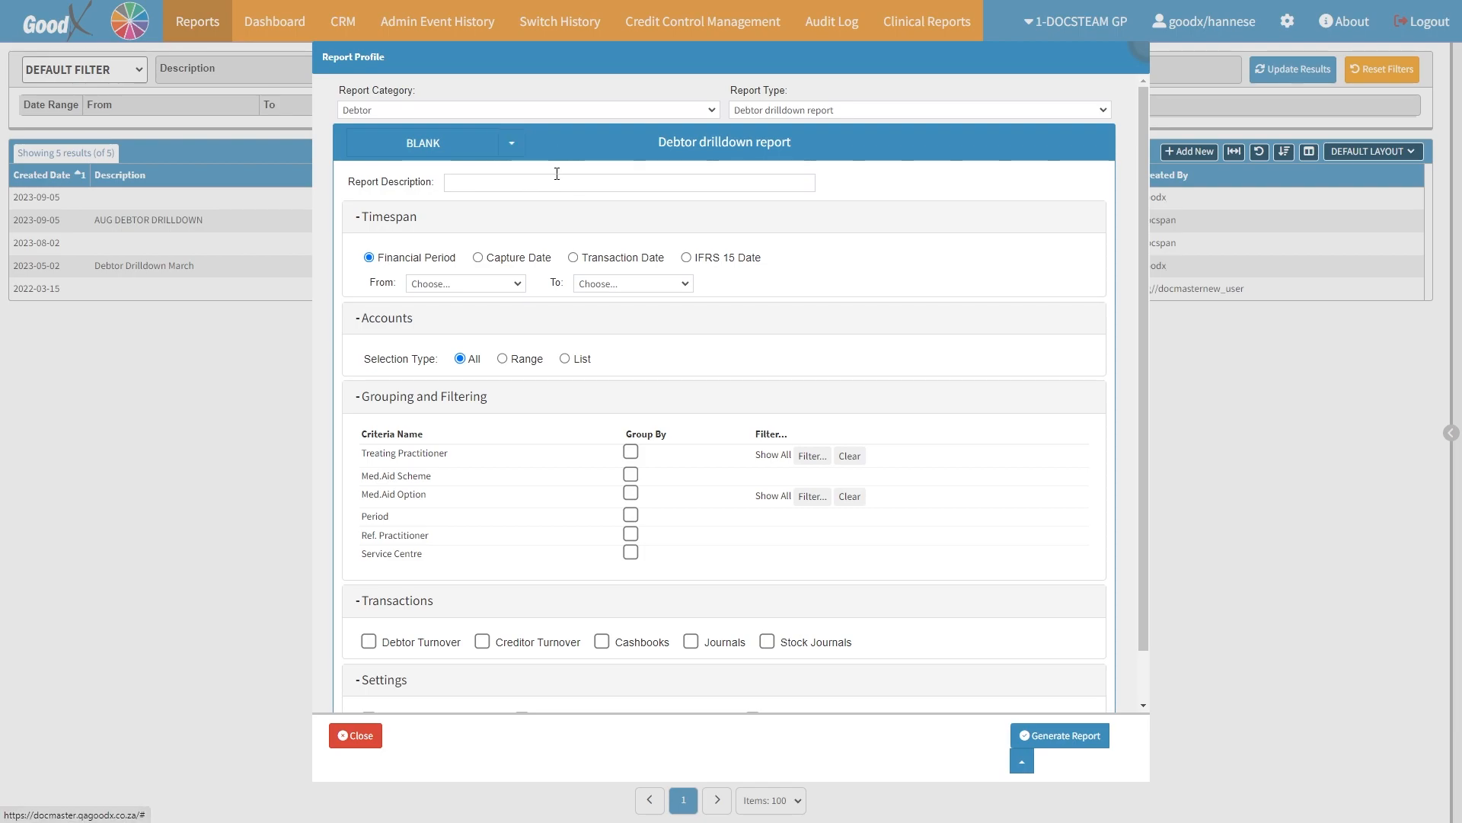
pyautogui.click(419, 191)
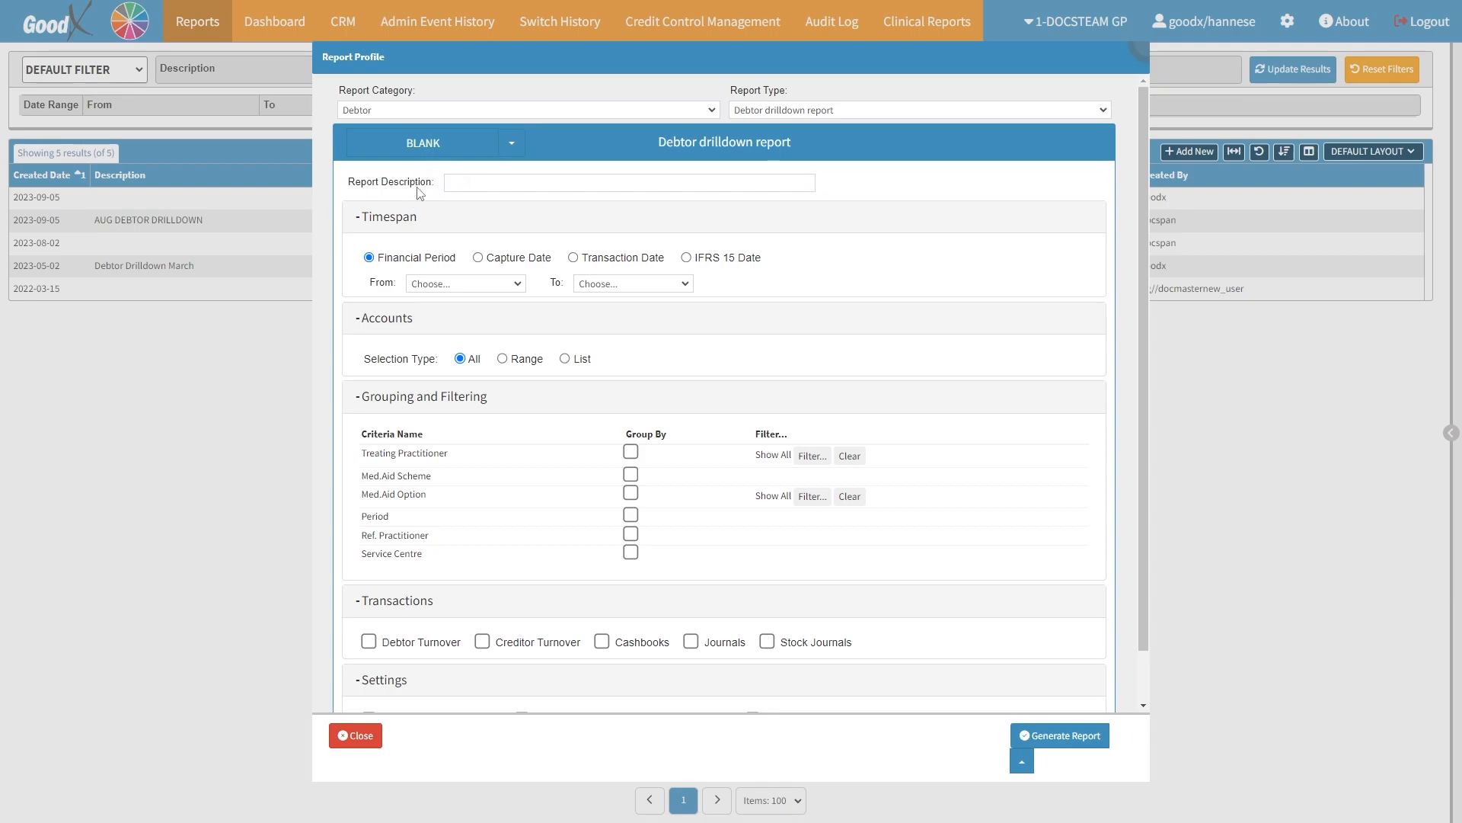
pyautogui.click(472, 188)
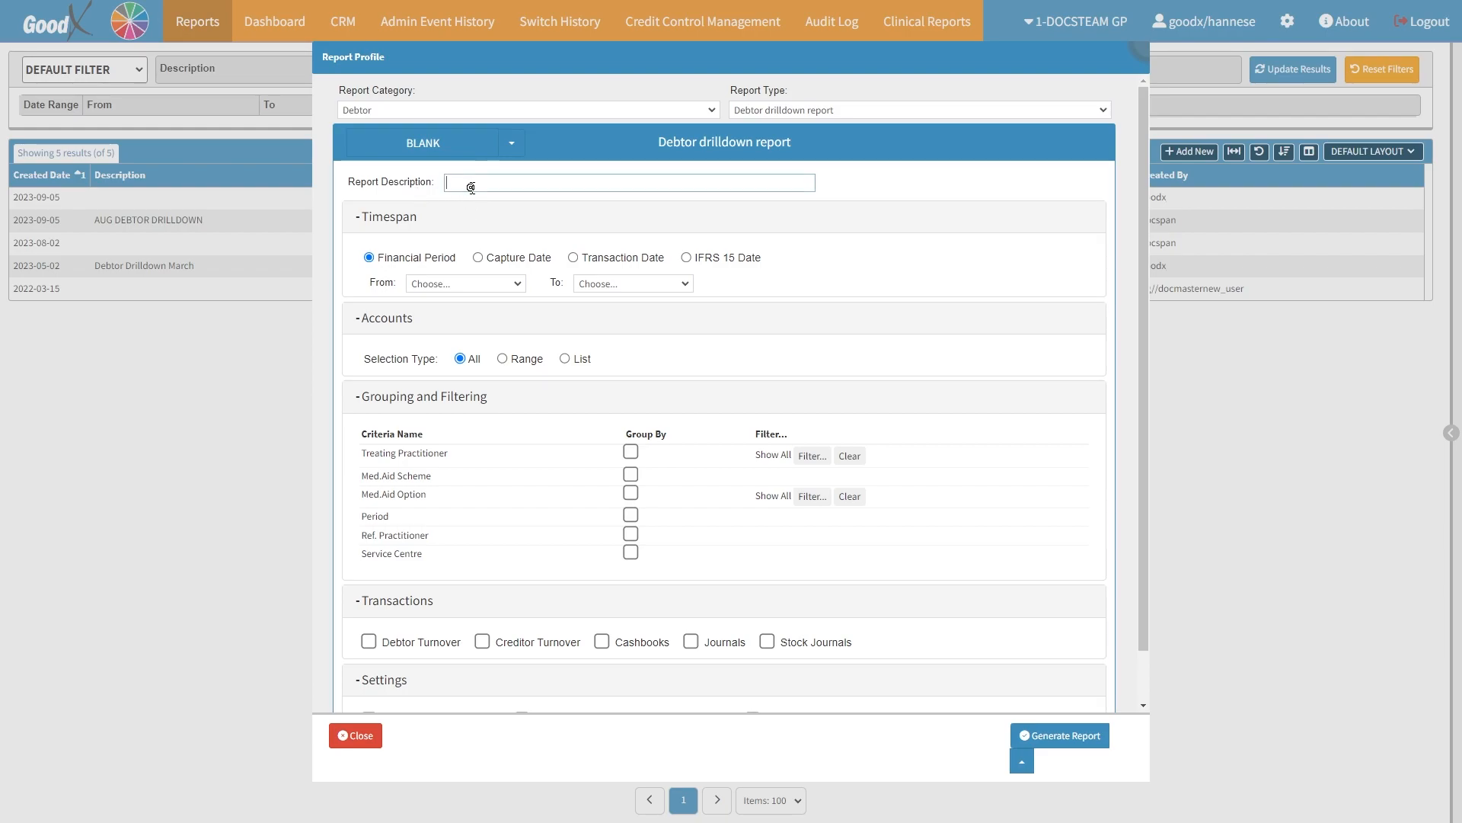
pyautogui.write('Generic')
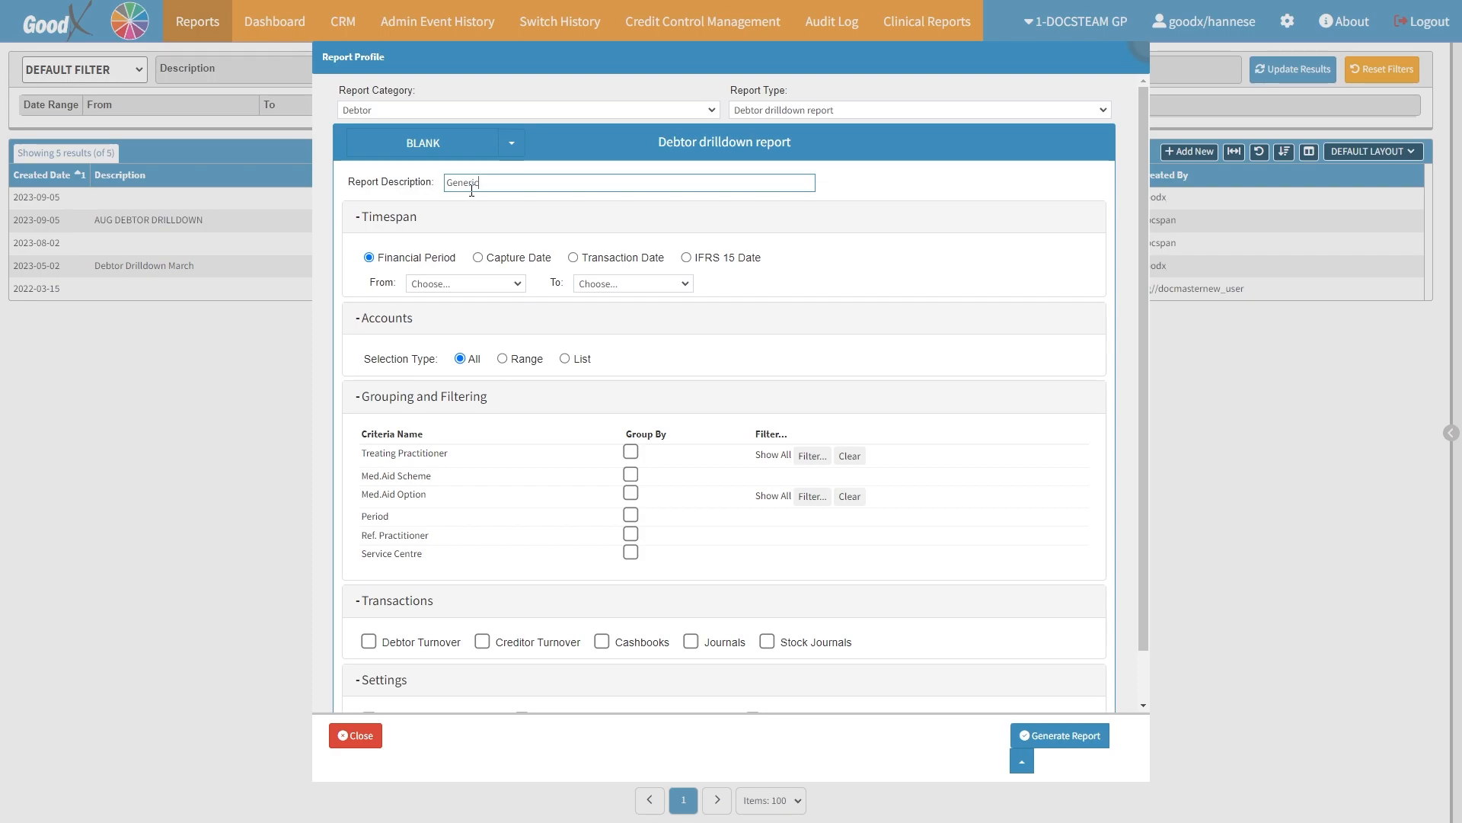
# - Set the report timespan by Financial Period from 202401 (Mar 2023) to 202402 (Apr 2023)
pyautogui.click(421, 219)
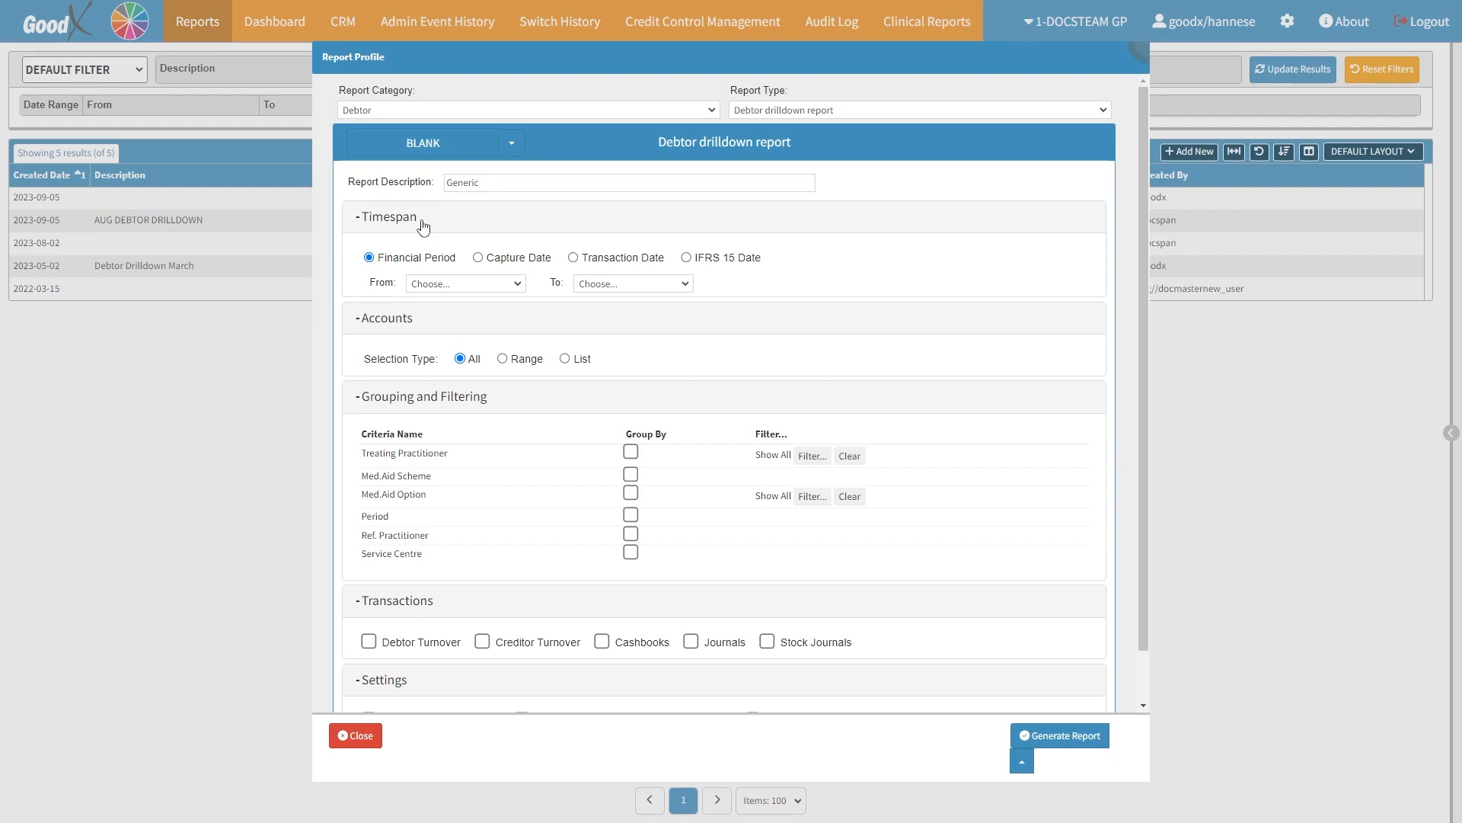
pyautogui.click(400, 261)
pyautogui.click(466, 286)
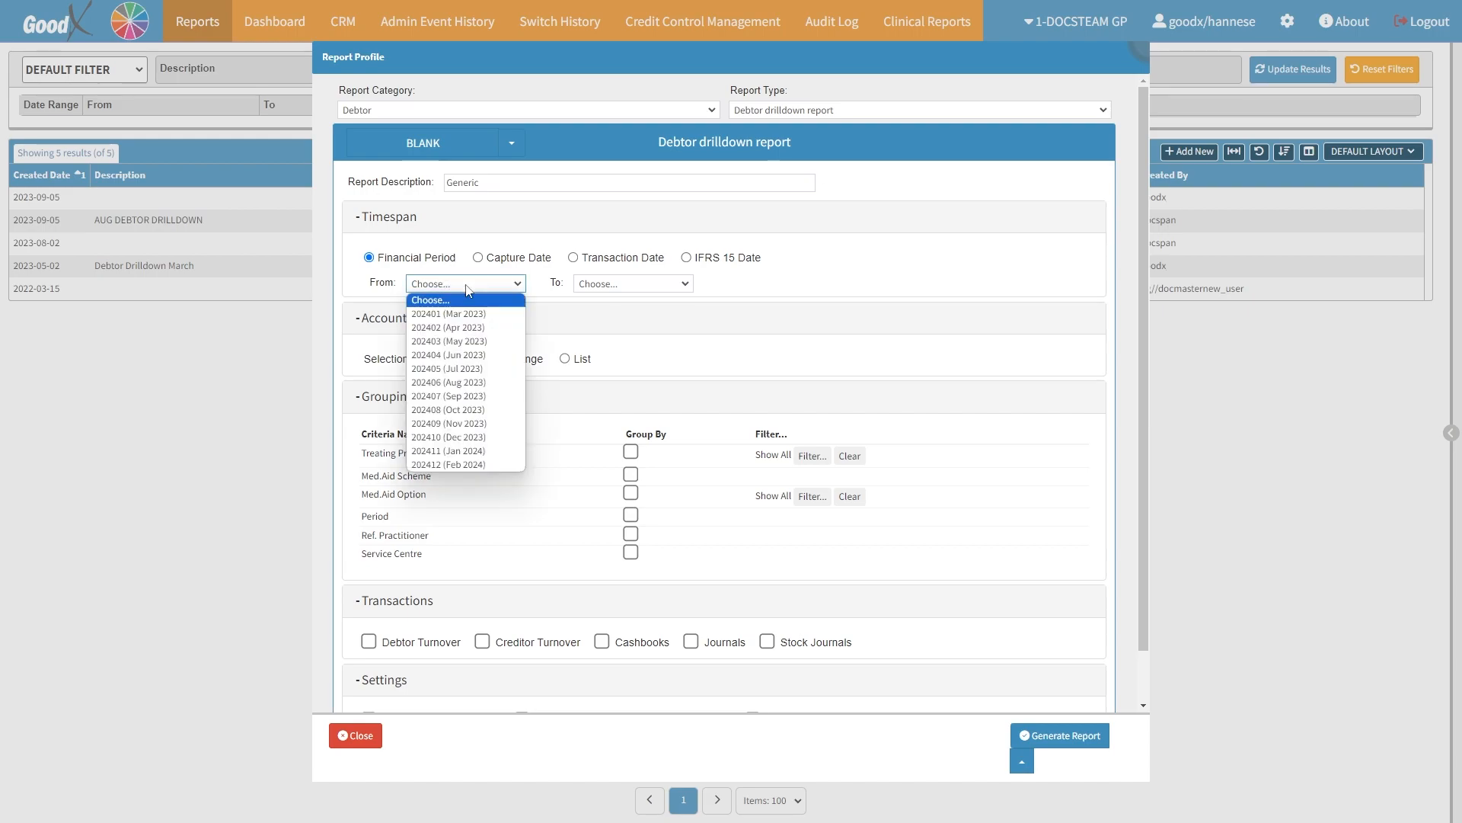
pyautogui.click(471, 314)
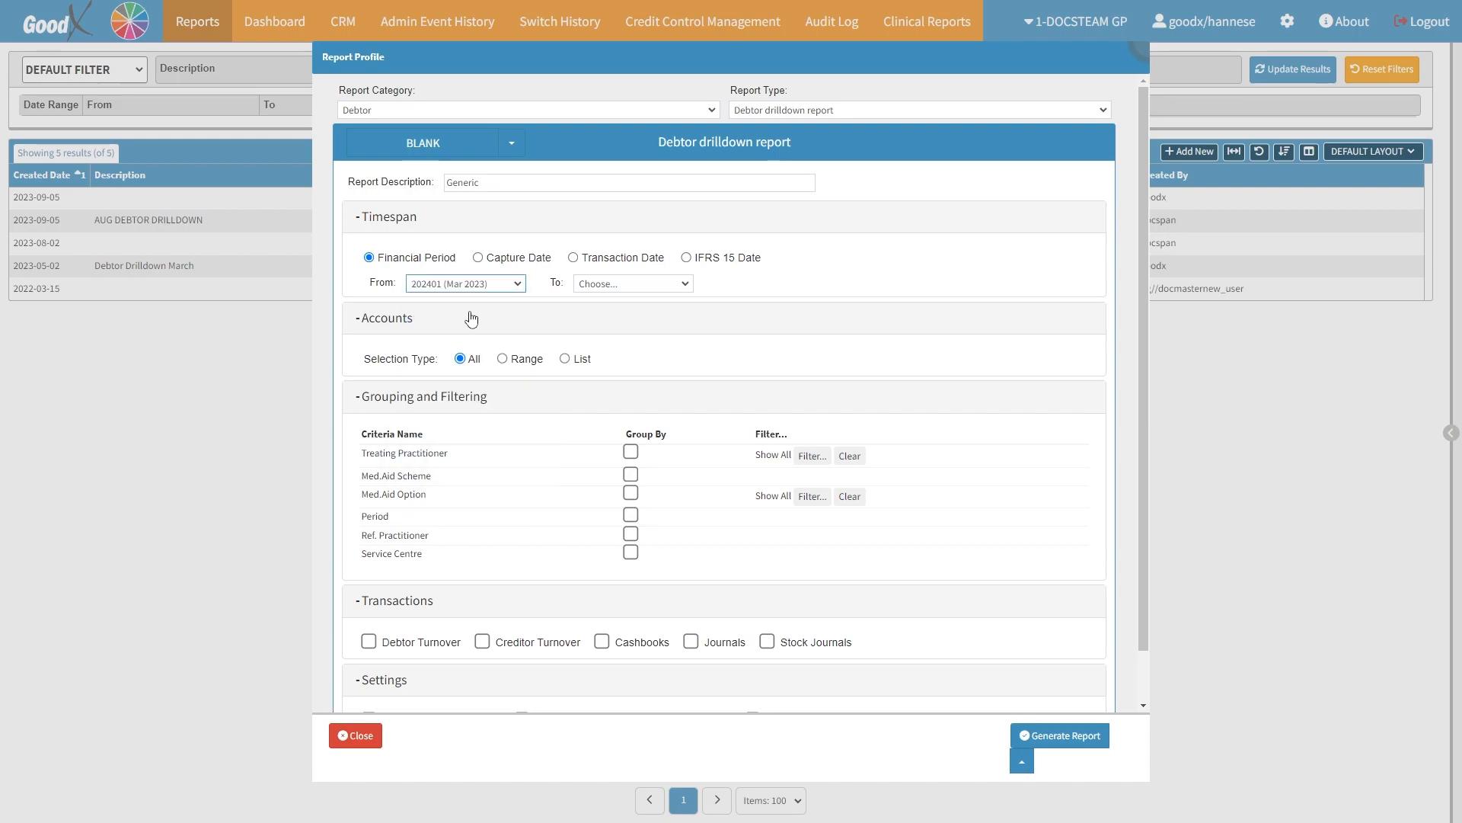
pyautogui.click(648, 284)
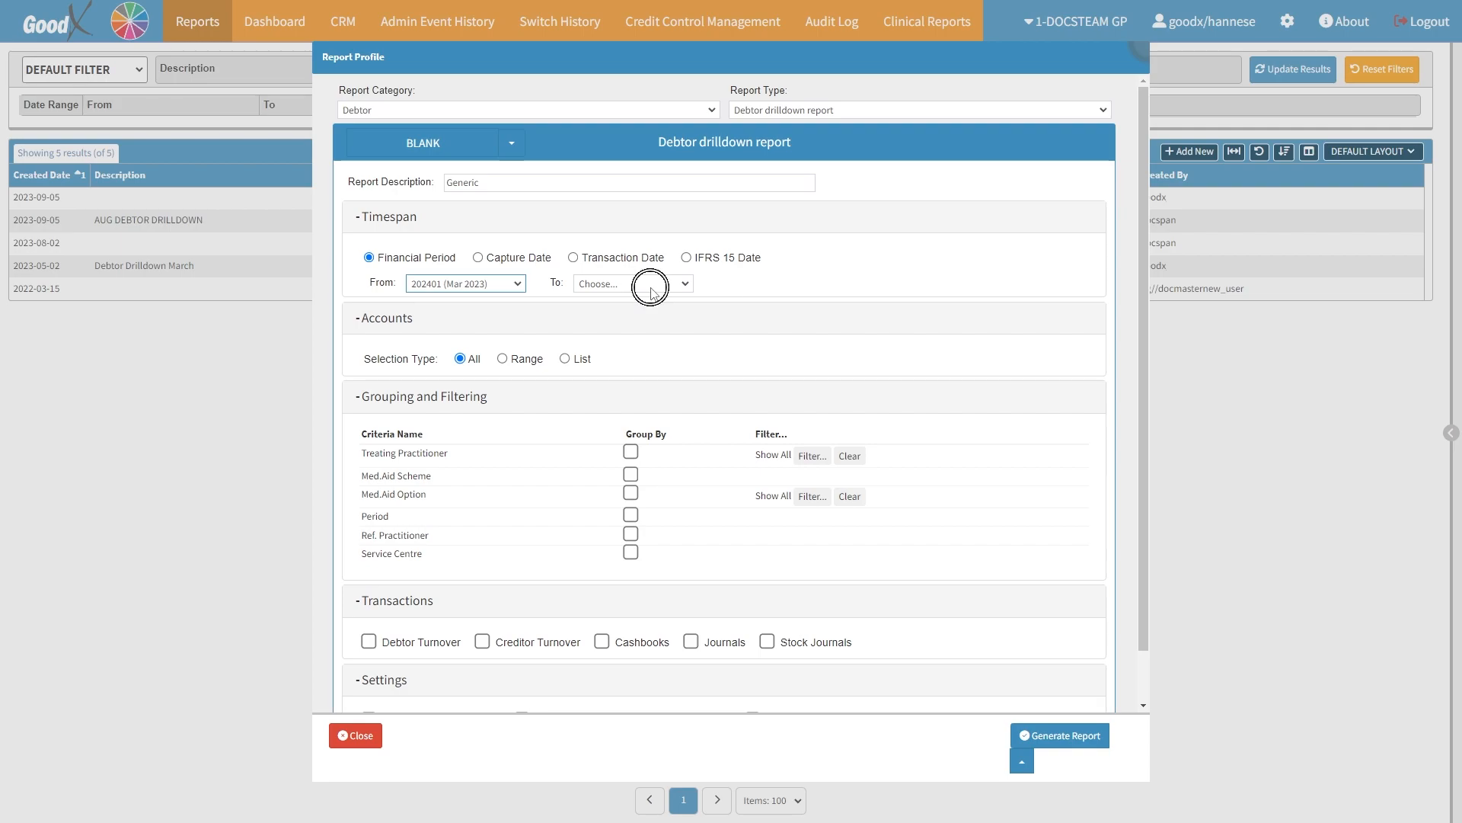
pyautogui.click(648, 328)
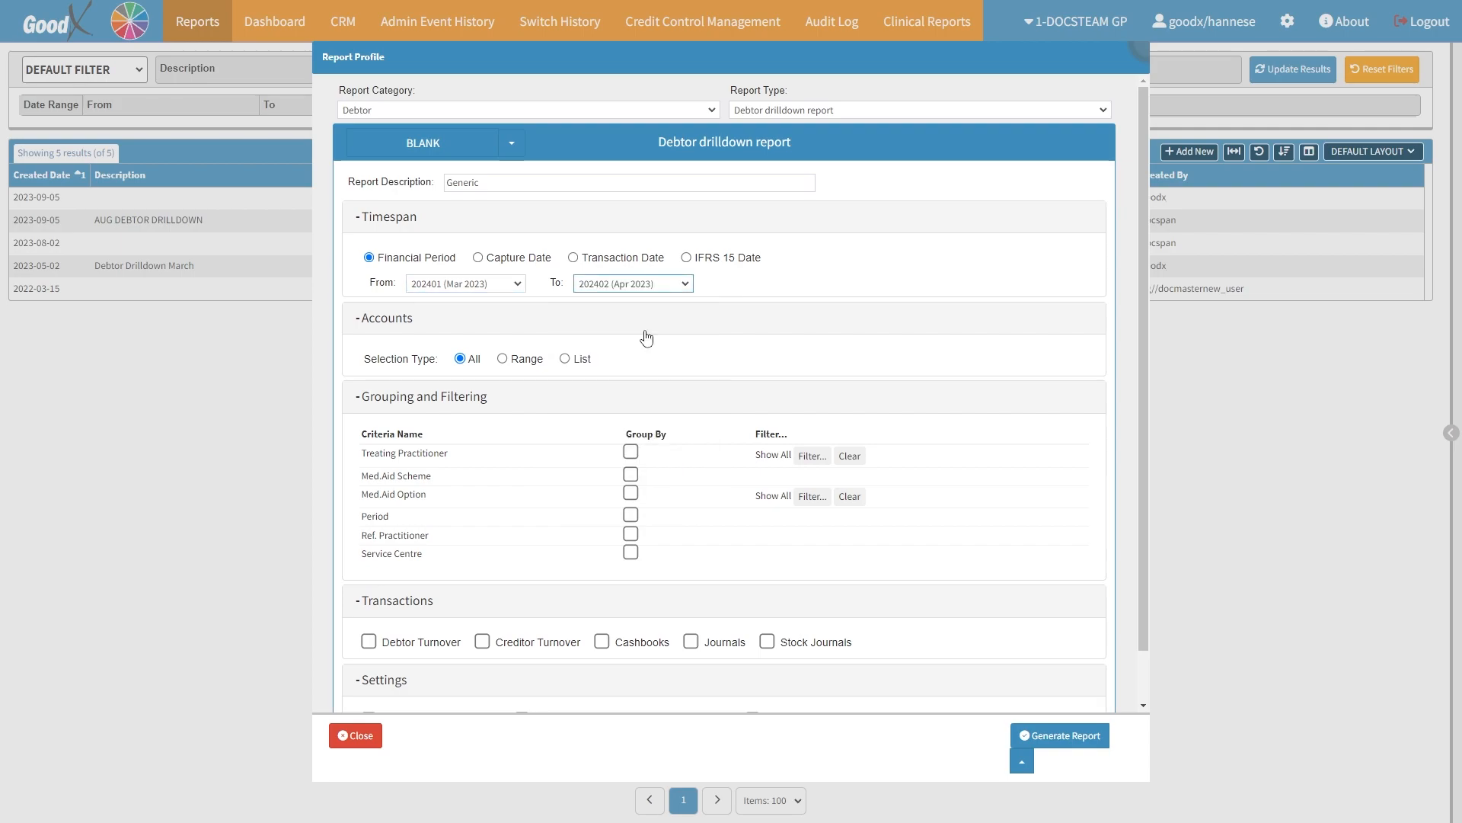
# - Try the Capture Date and Transaction Date options as the basis for the report timespan
pyautogui.click(510, 259)
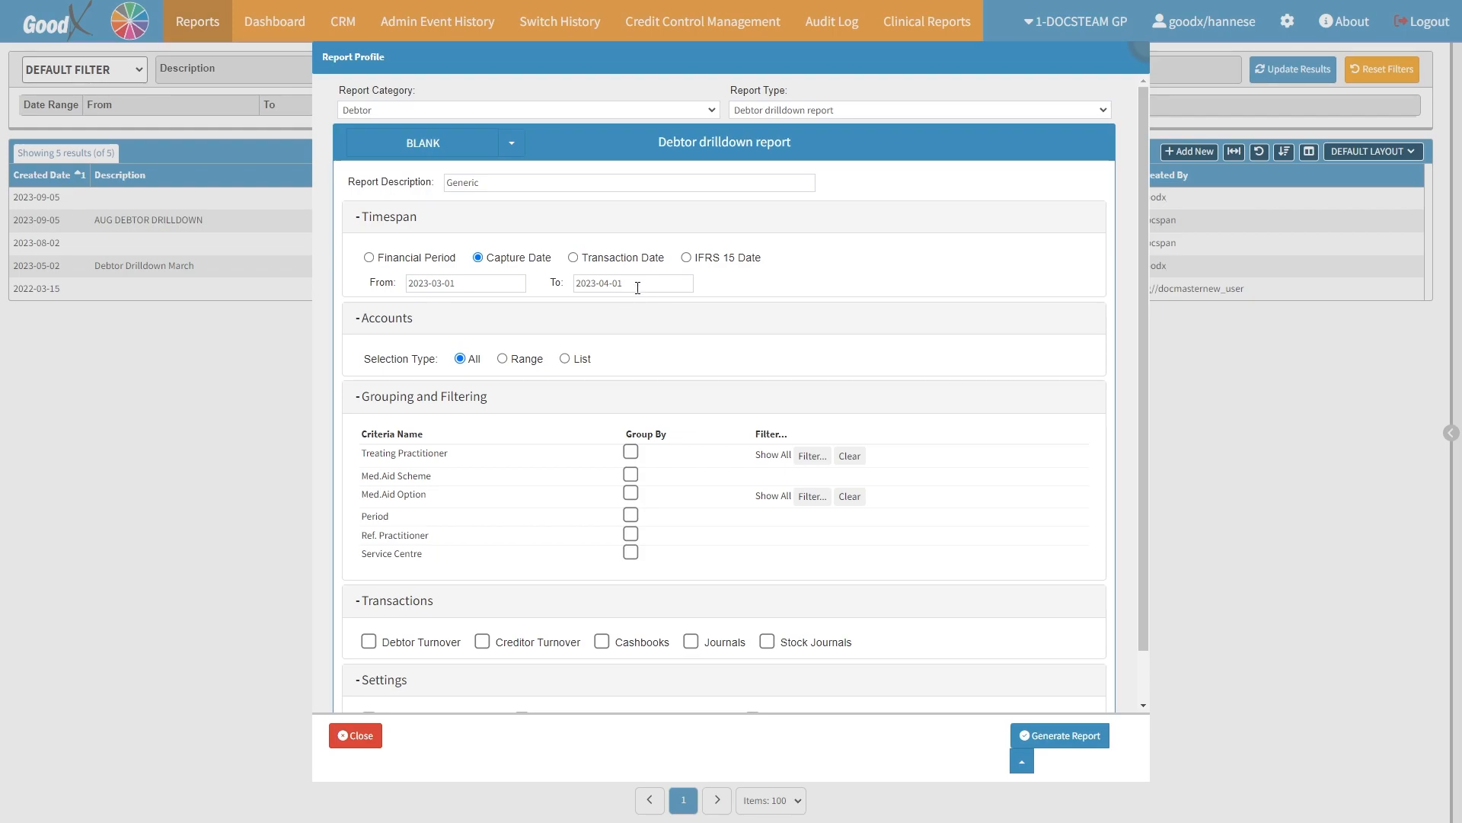
pyautogui.click(598, 258)
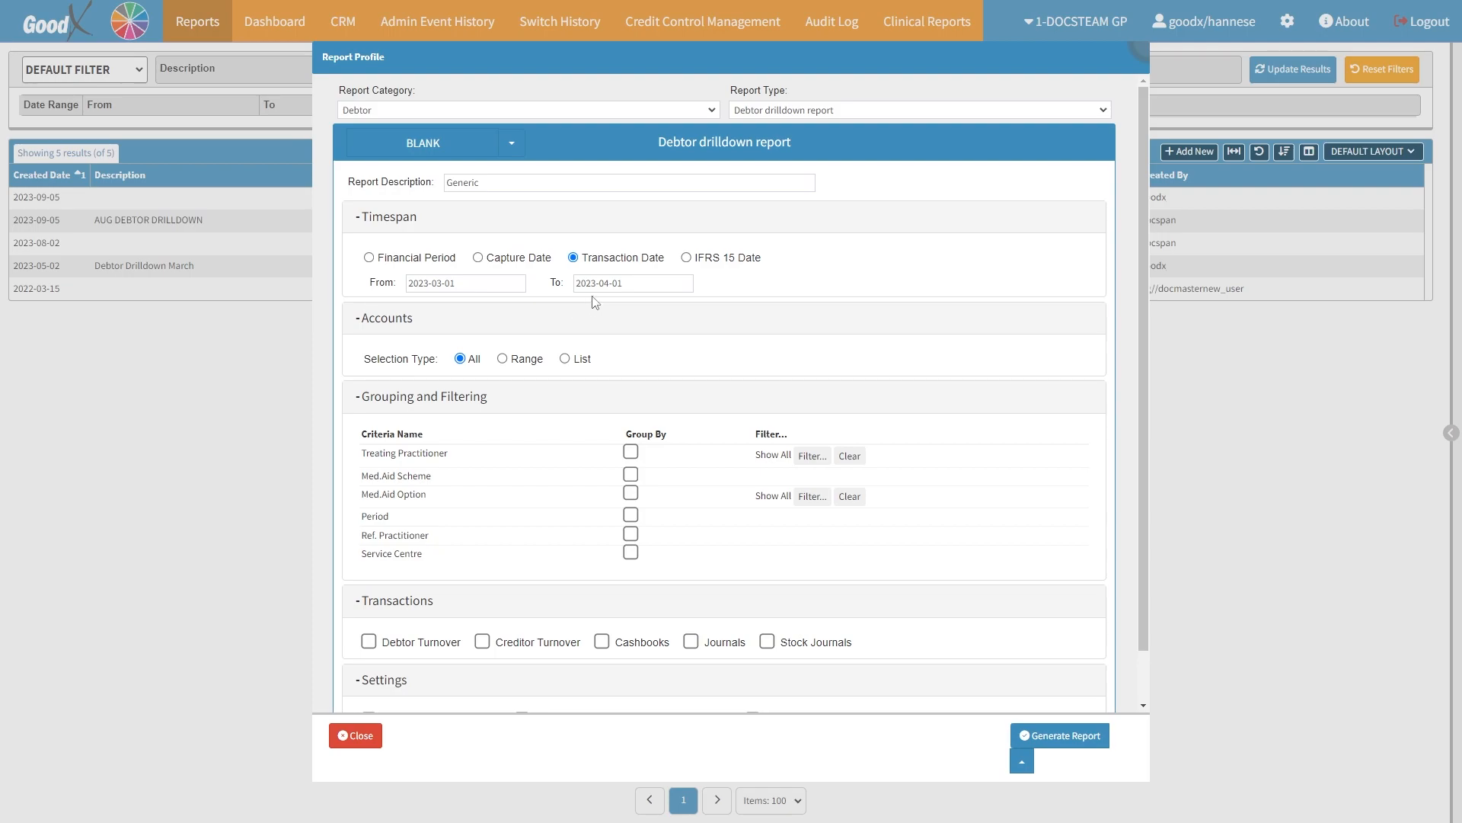
pyautogui.click(620, 284)
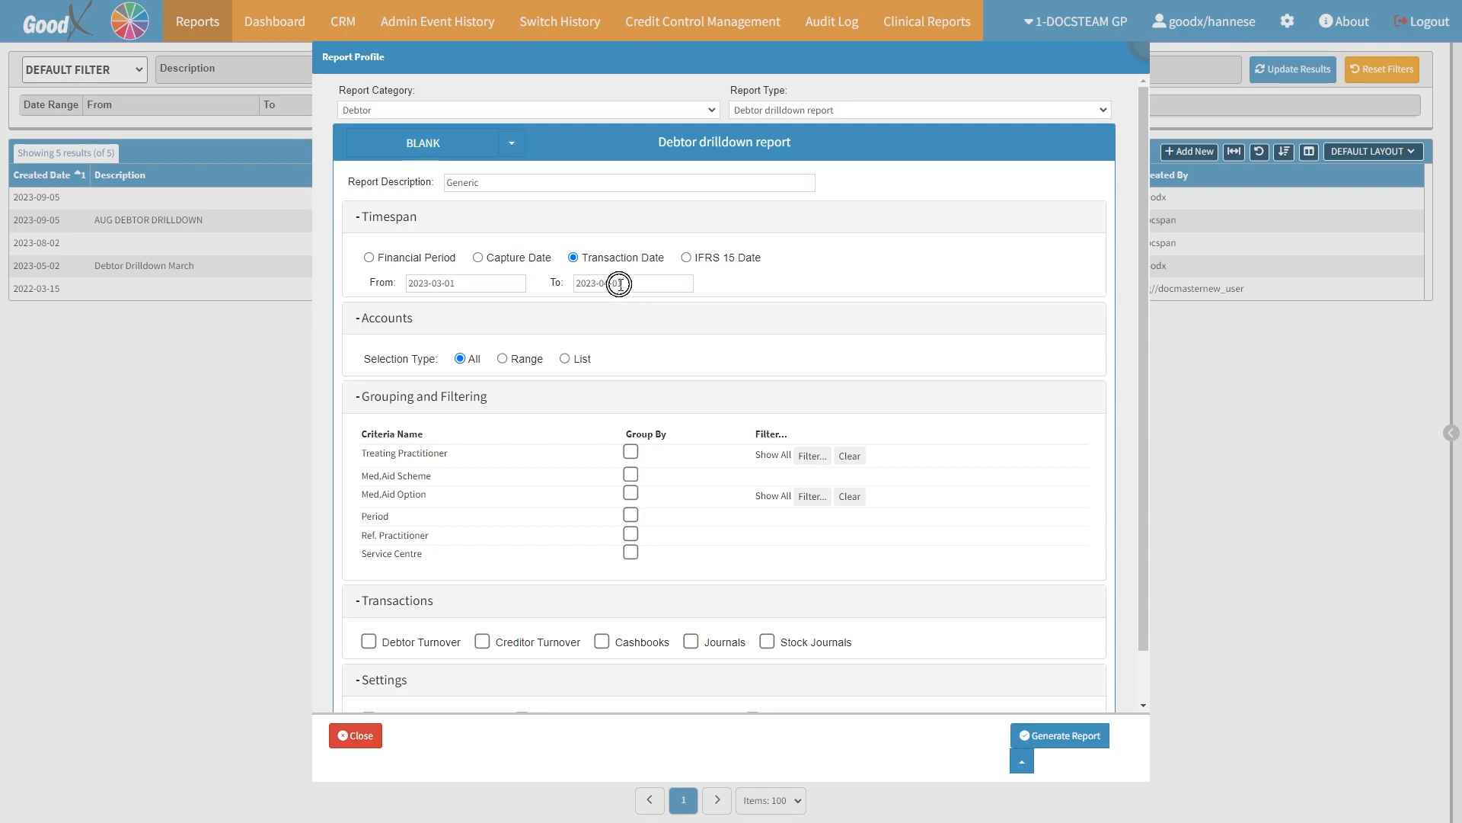
# - Set the basis for the report timespan to IFRS 15 Date
pyautogui.click(689, 259)
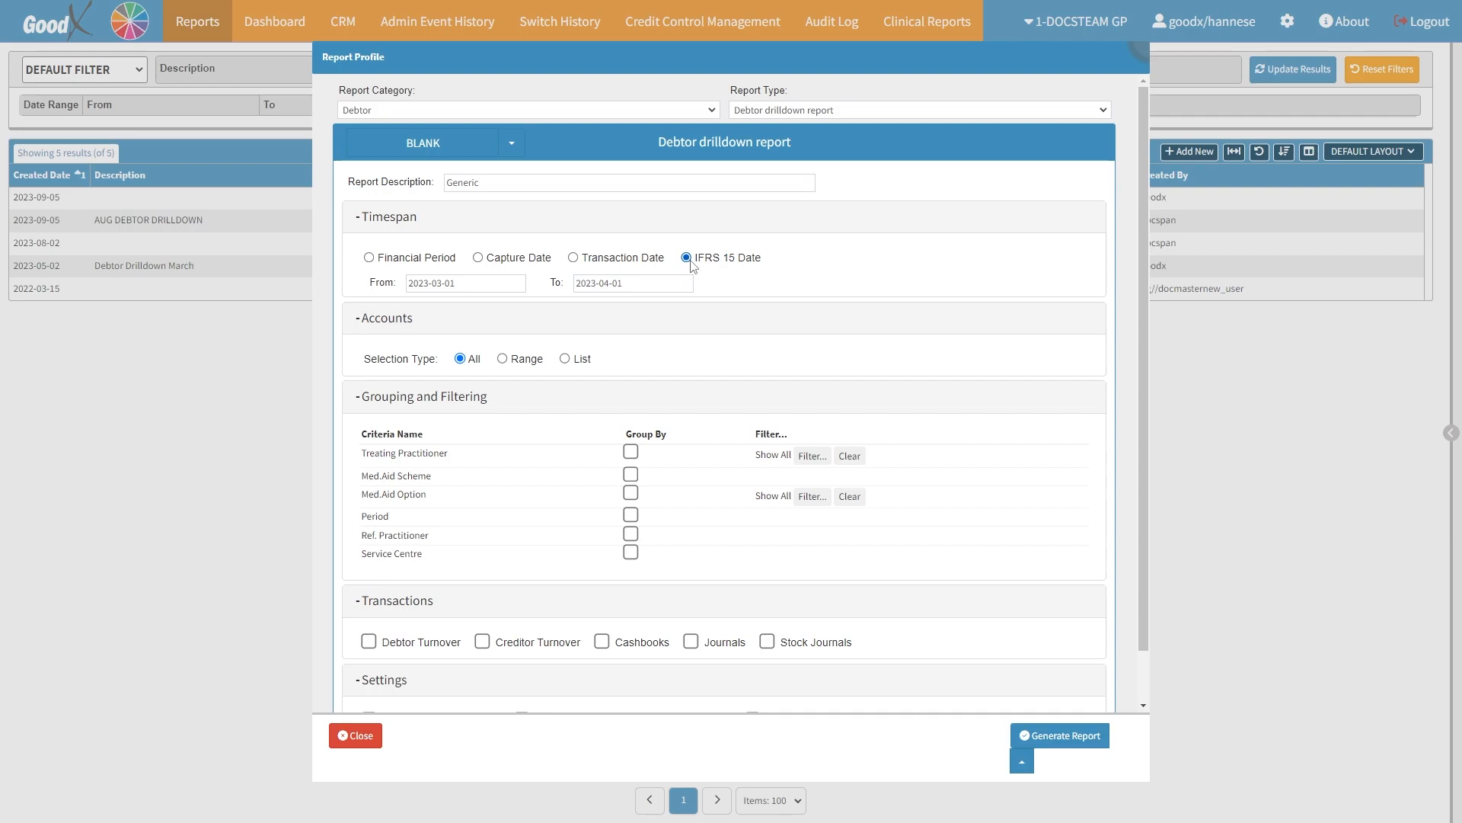
pyautogui.click(463, 275)
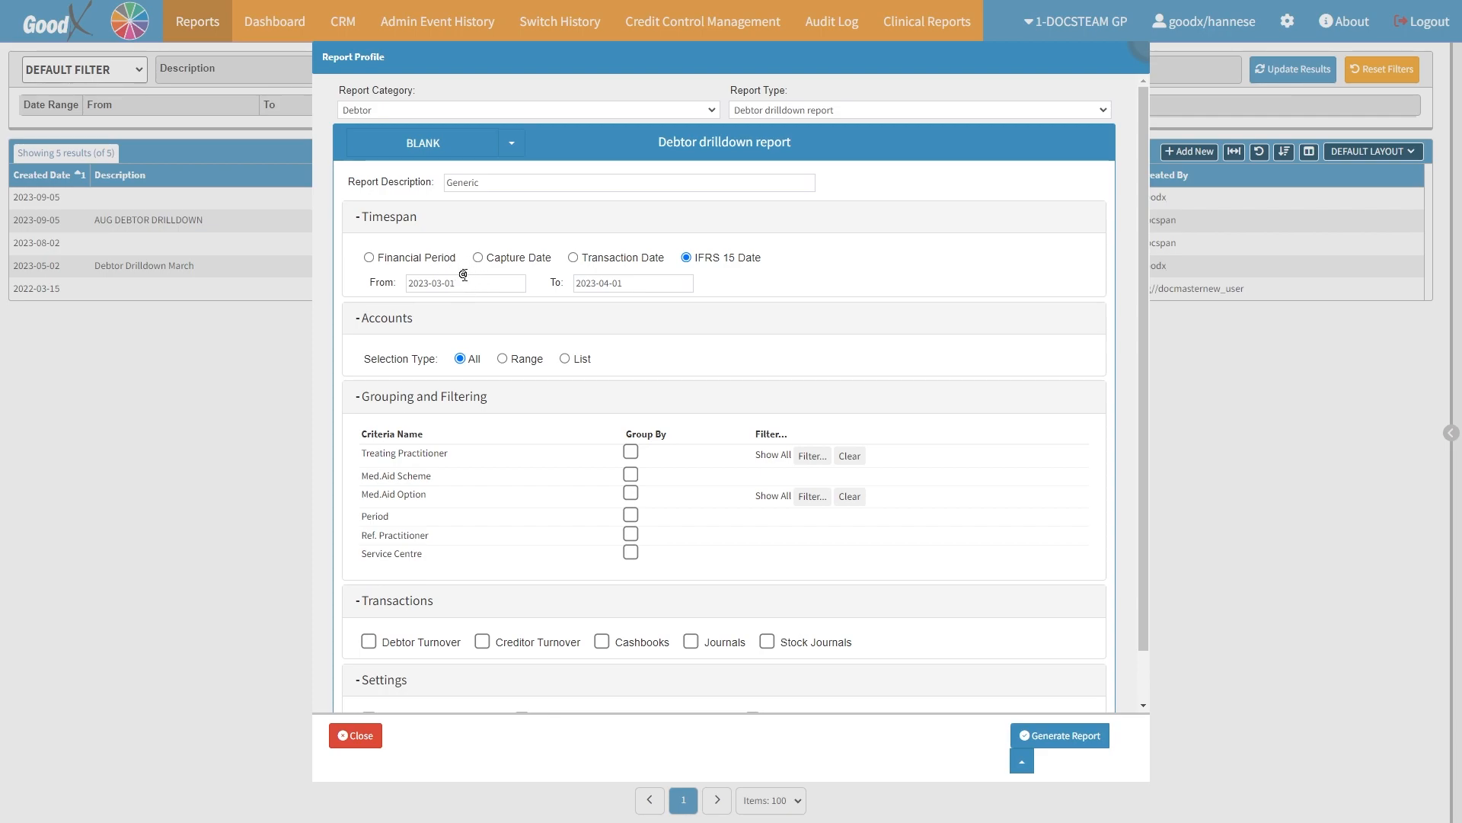
pyautogui.click(638, 284)
# - Switch the account selection to Range and examine its Number, Name and File Number types, keeping Number with an empty range
pyautogui.click(420, 319)
pyautogui.click(424, 369)
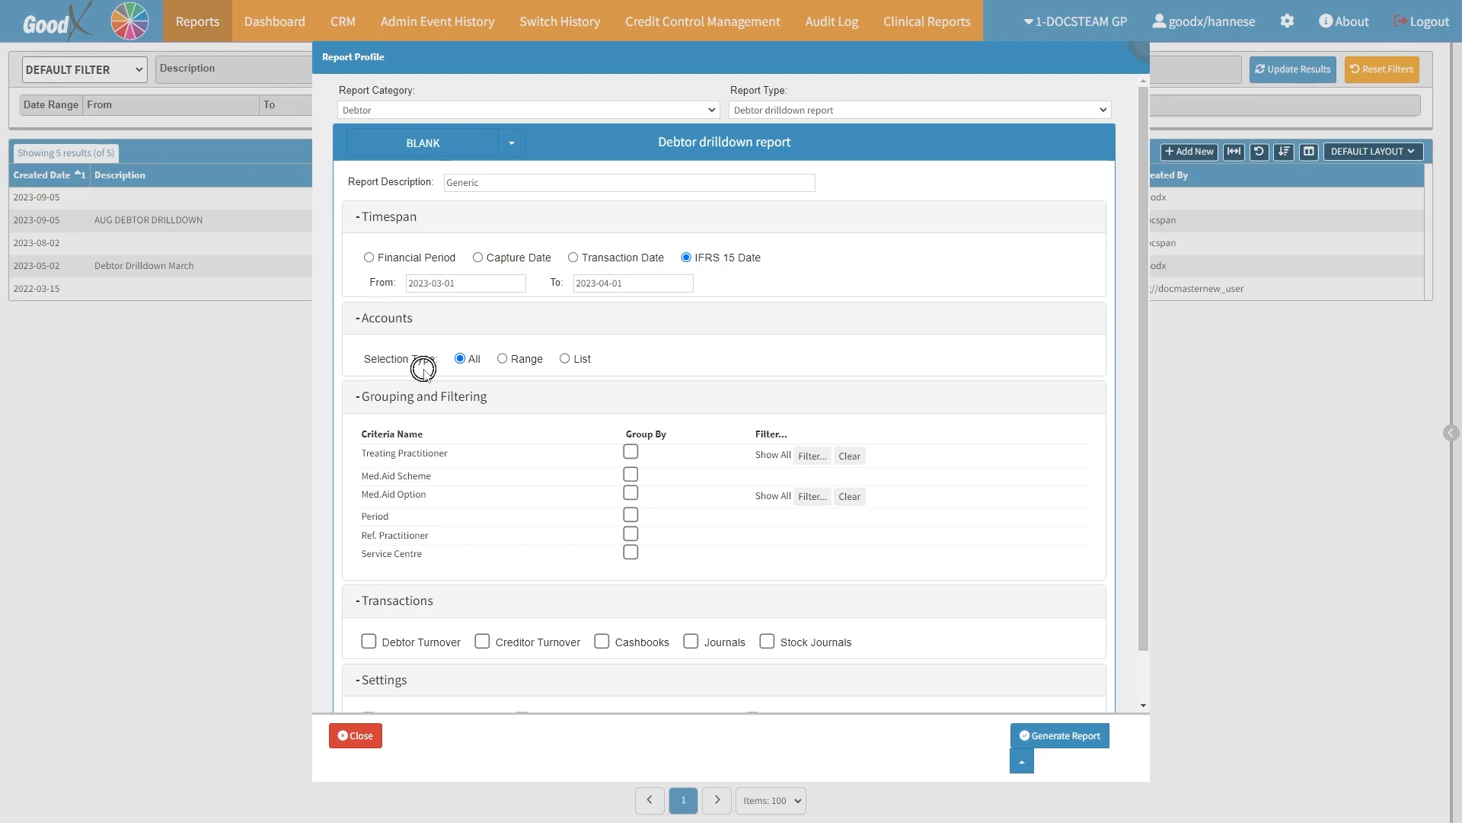
pyautogui.click(472, 369)
pyautogui.click(515, 370)
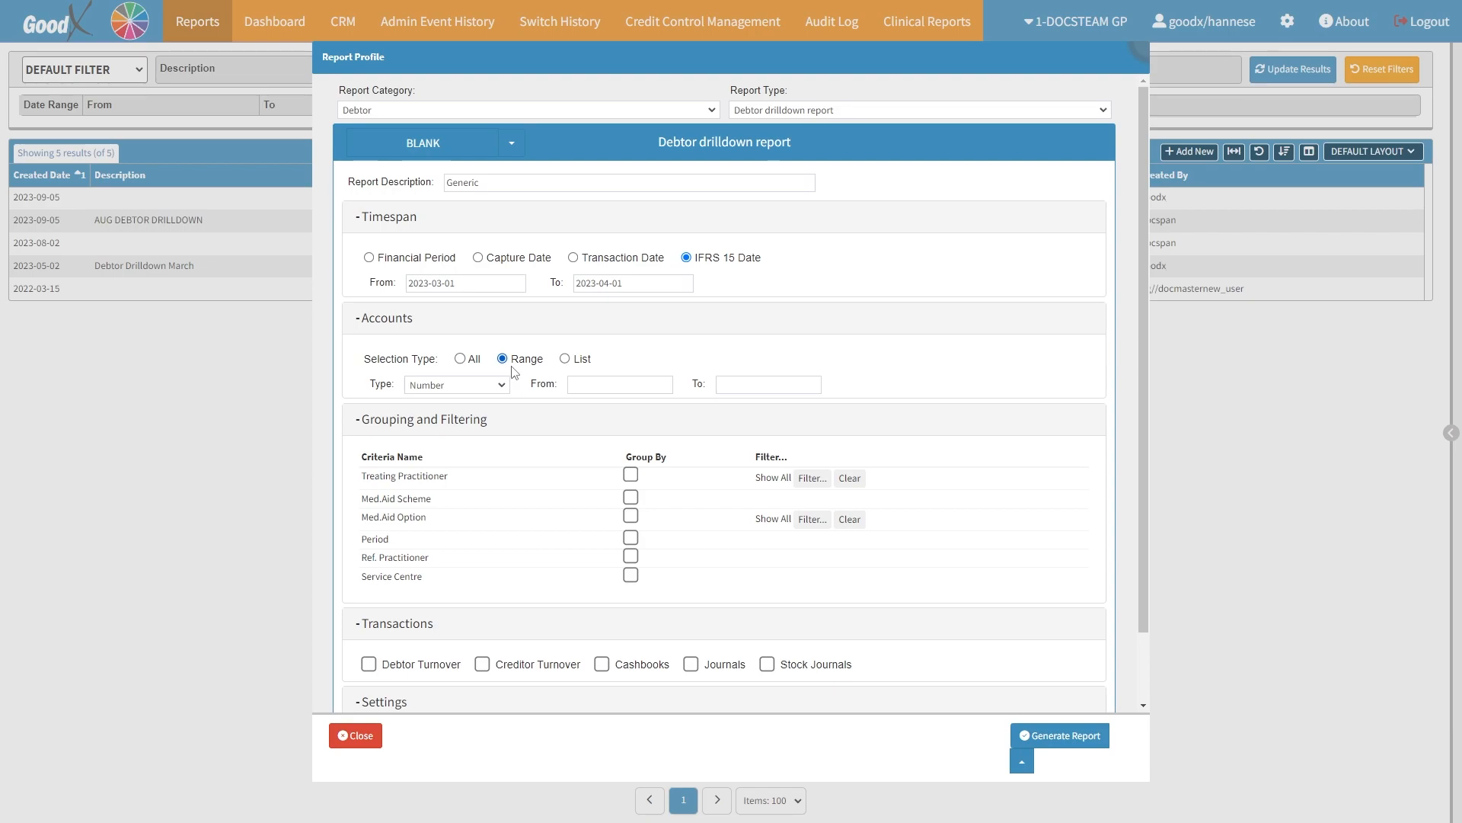
pyautogui.click(472, 389)
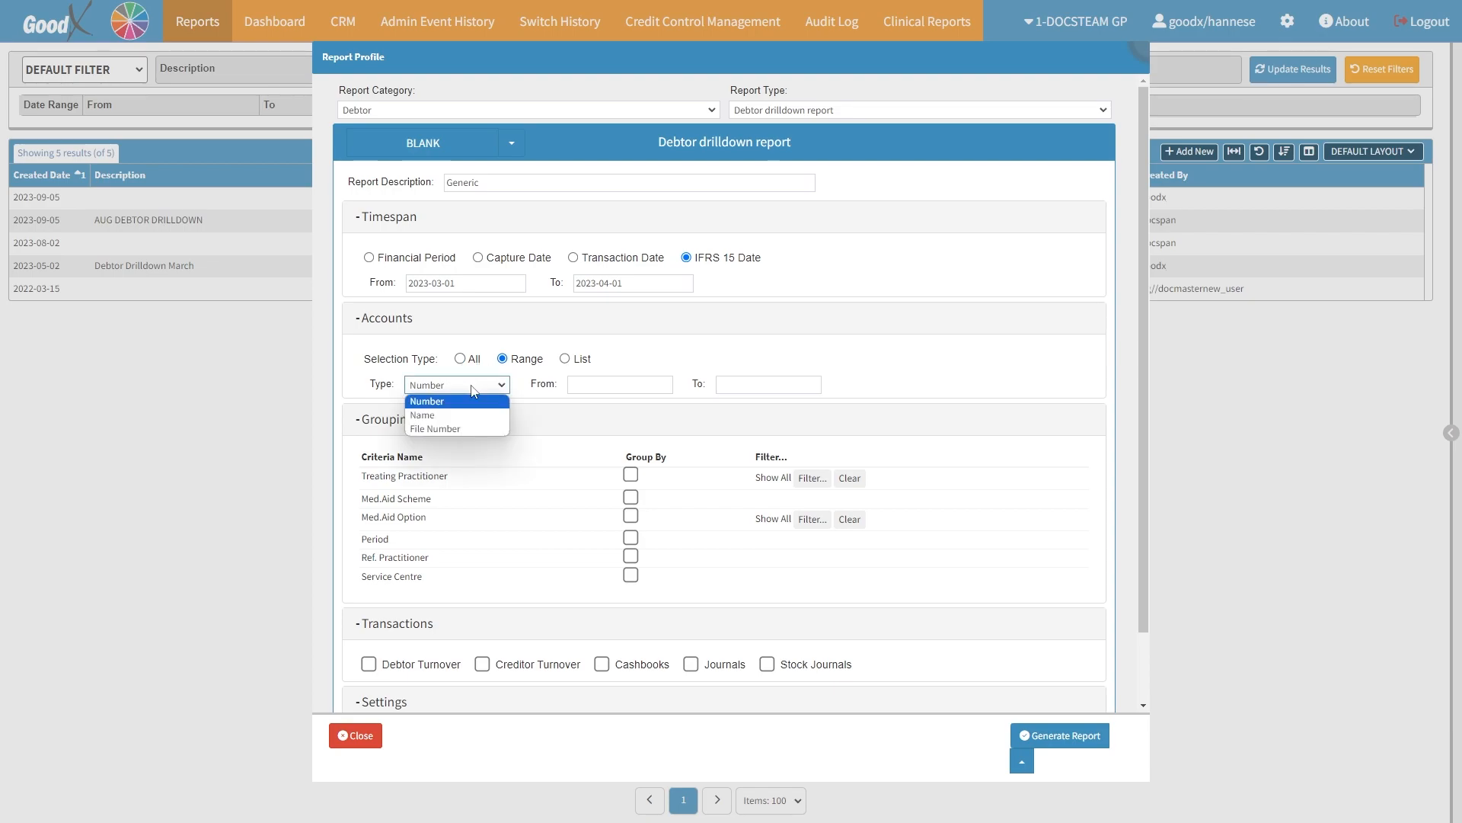
pyautogui.click(466, 400)
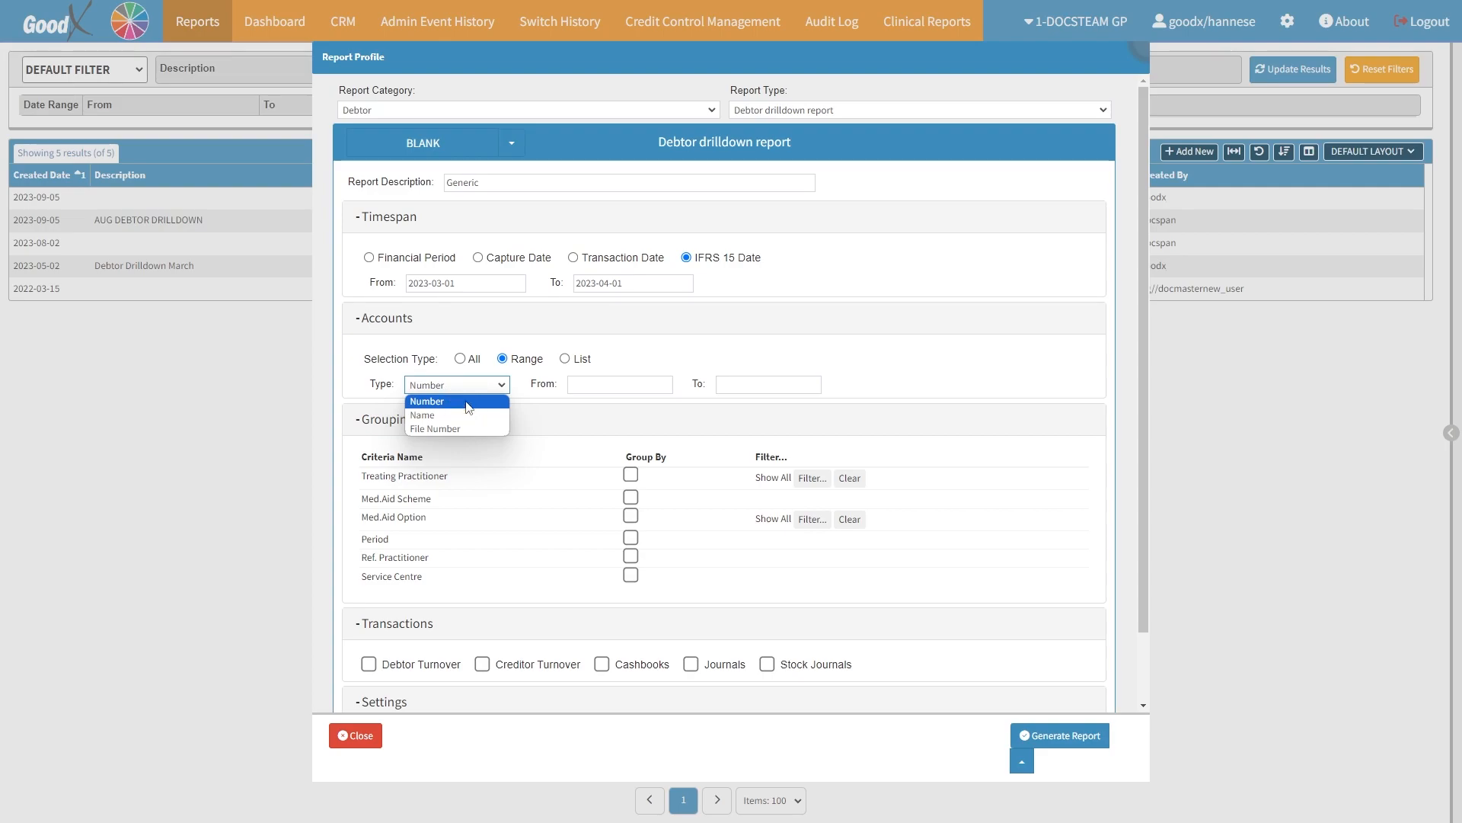
pyautogui.click(453, 416)
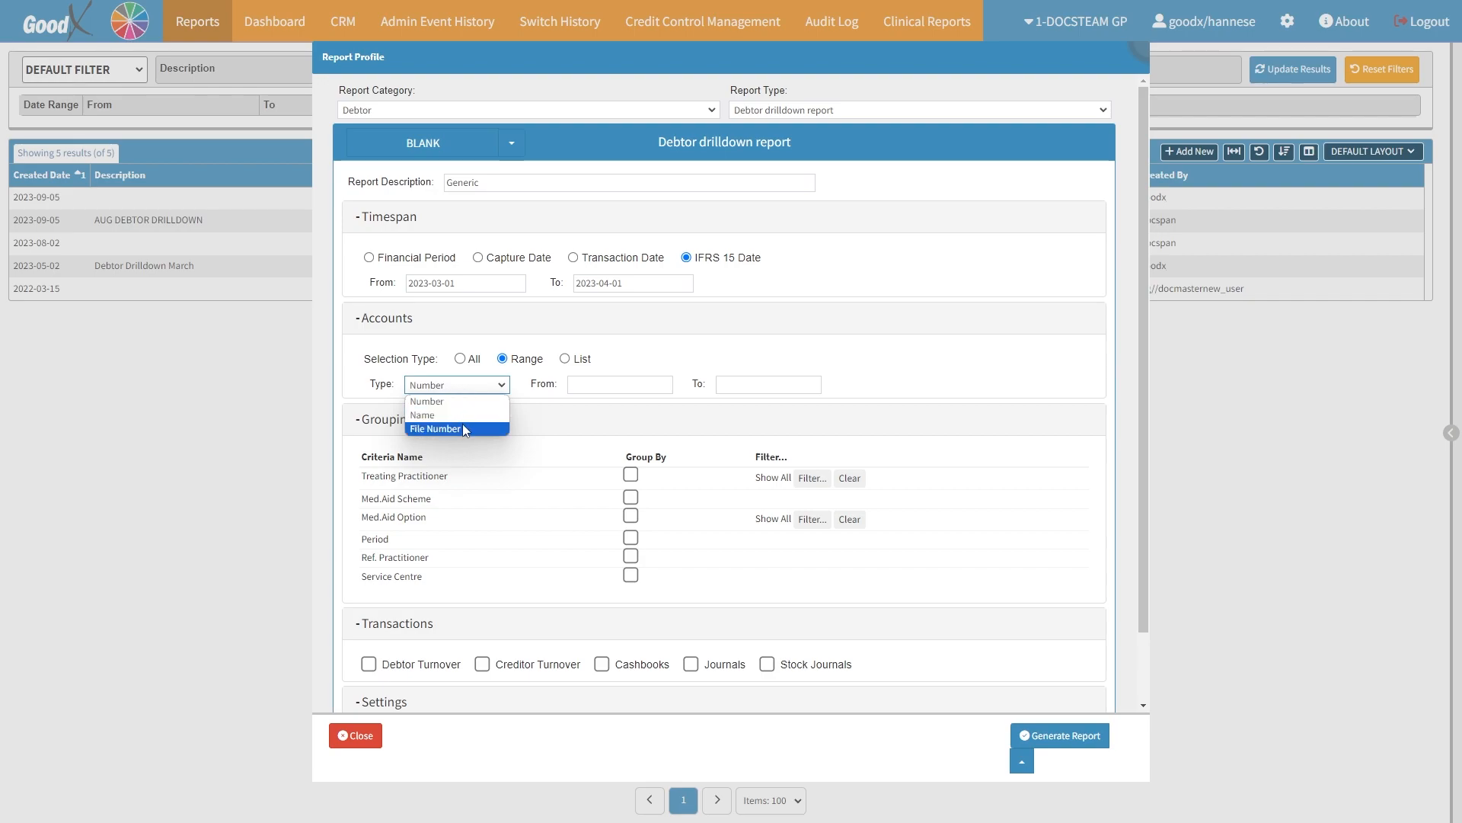
pyautogui.click(466, 425)
pyautogui.click(472, 405)
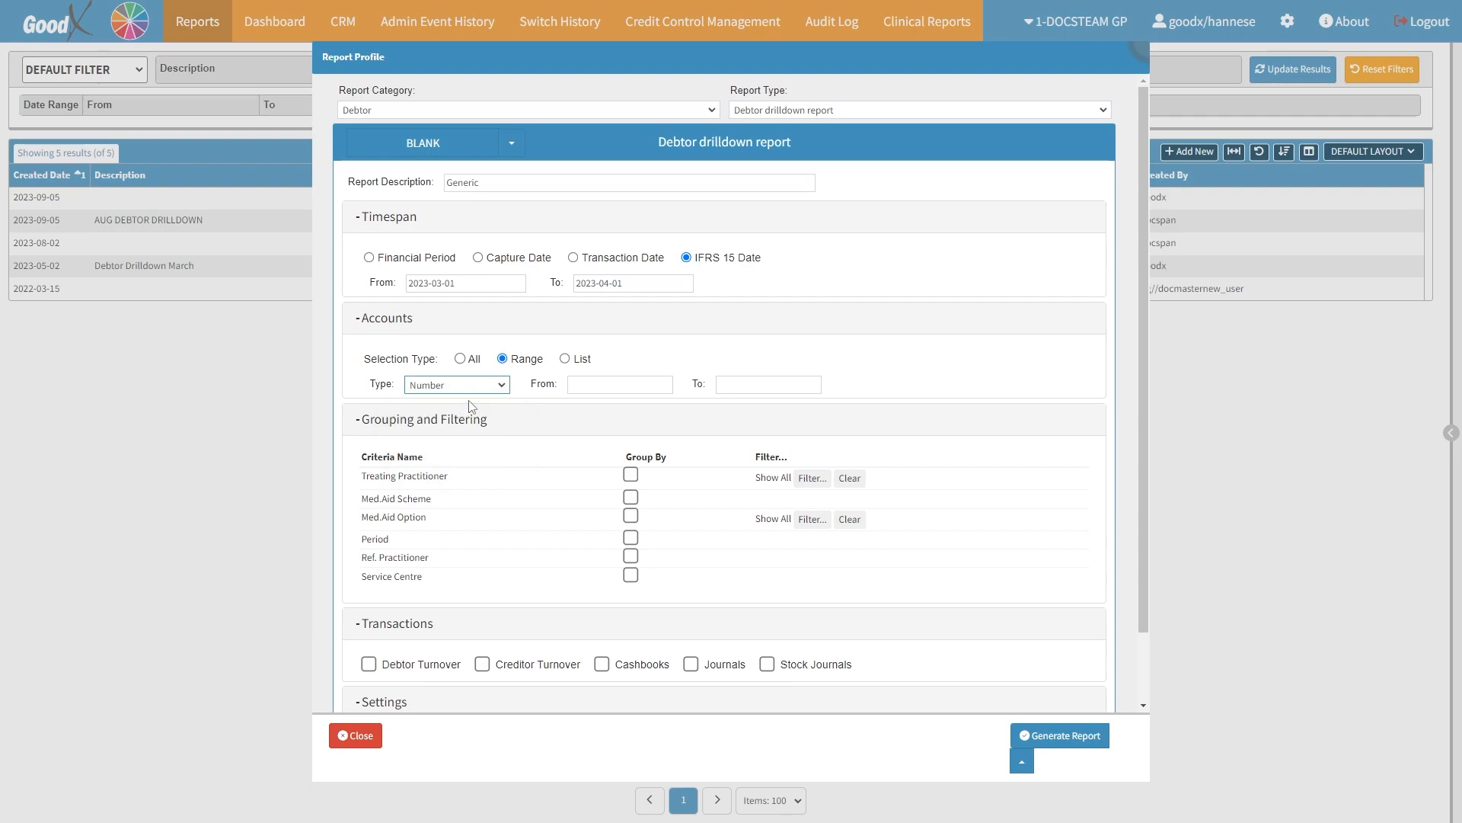
pyautogui.click(592, 382)
pyautogui.click(750, 384)
pyautogui.click(728, 372)
# - Switch the account selection to List and add the eleventh debtor in the searchable debtor list to the report
pyautogui.click(576, 363)
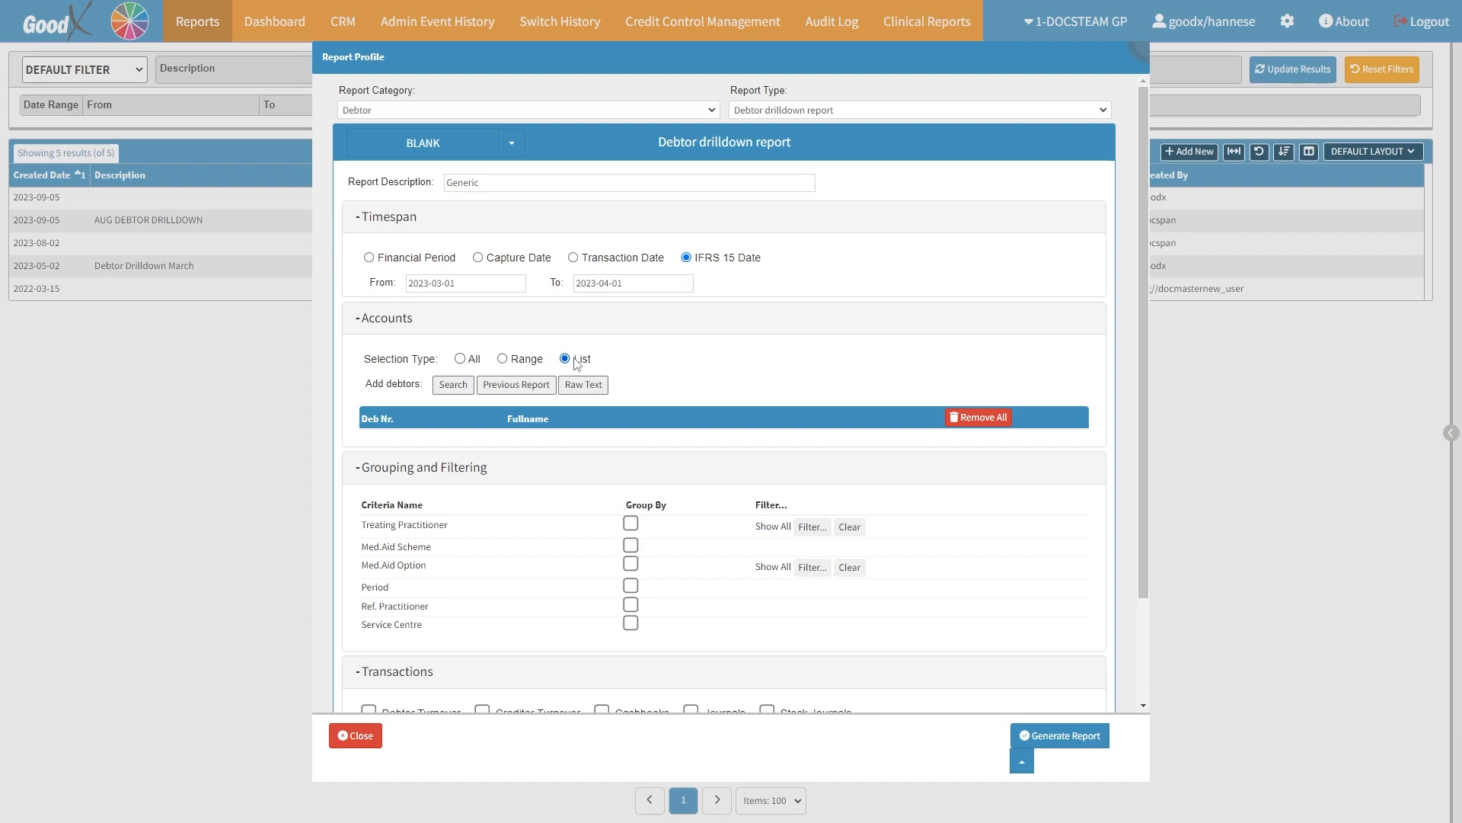
pyautogui.click(454, 386)
pyautogui.click(454, 386)
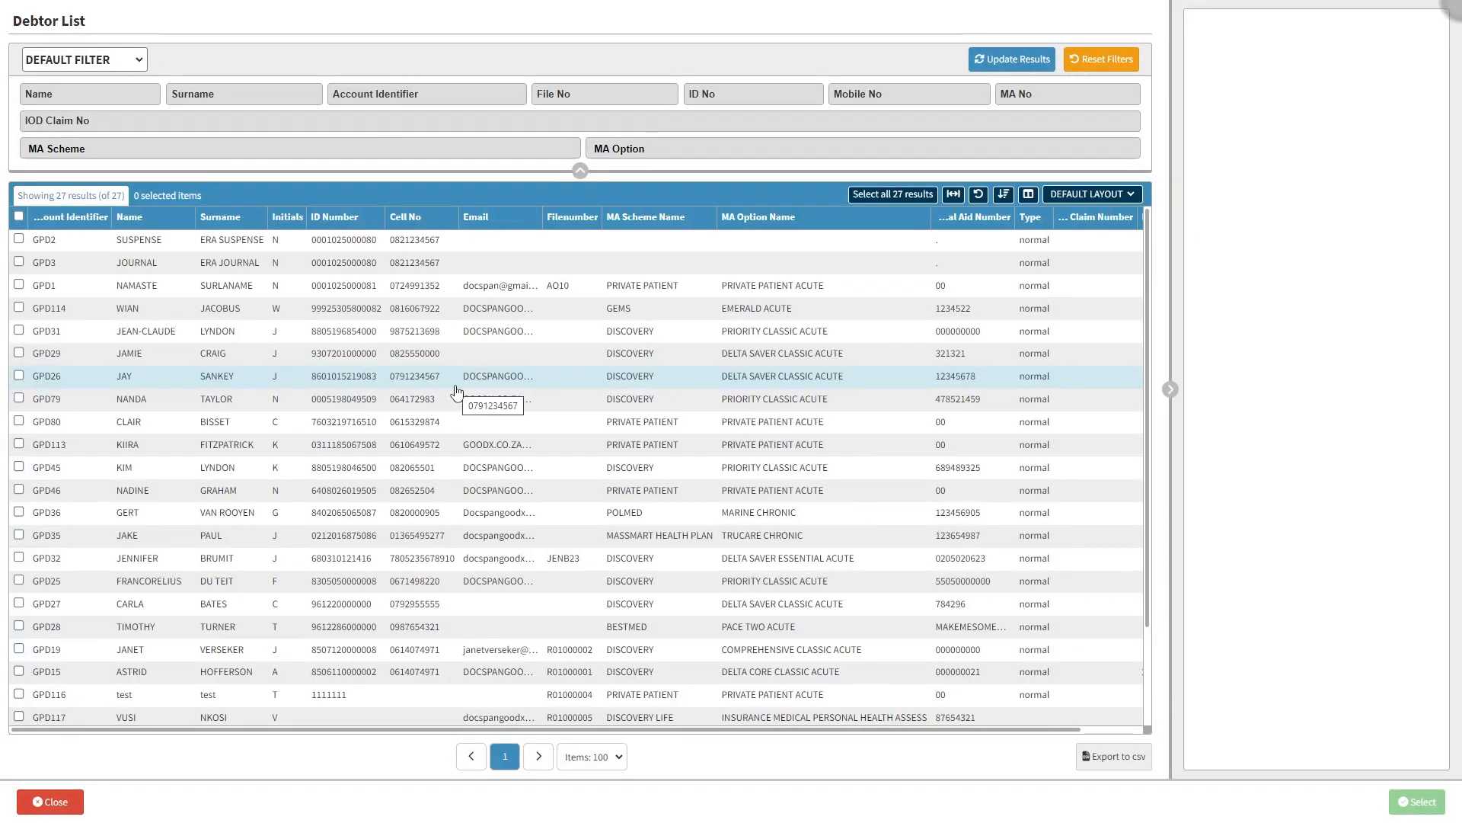
pyautogui.click(546, 424)
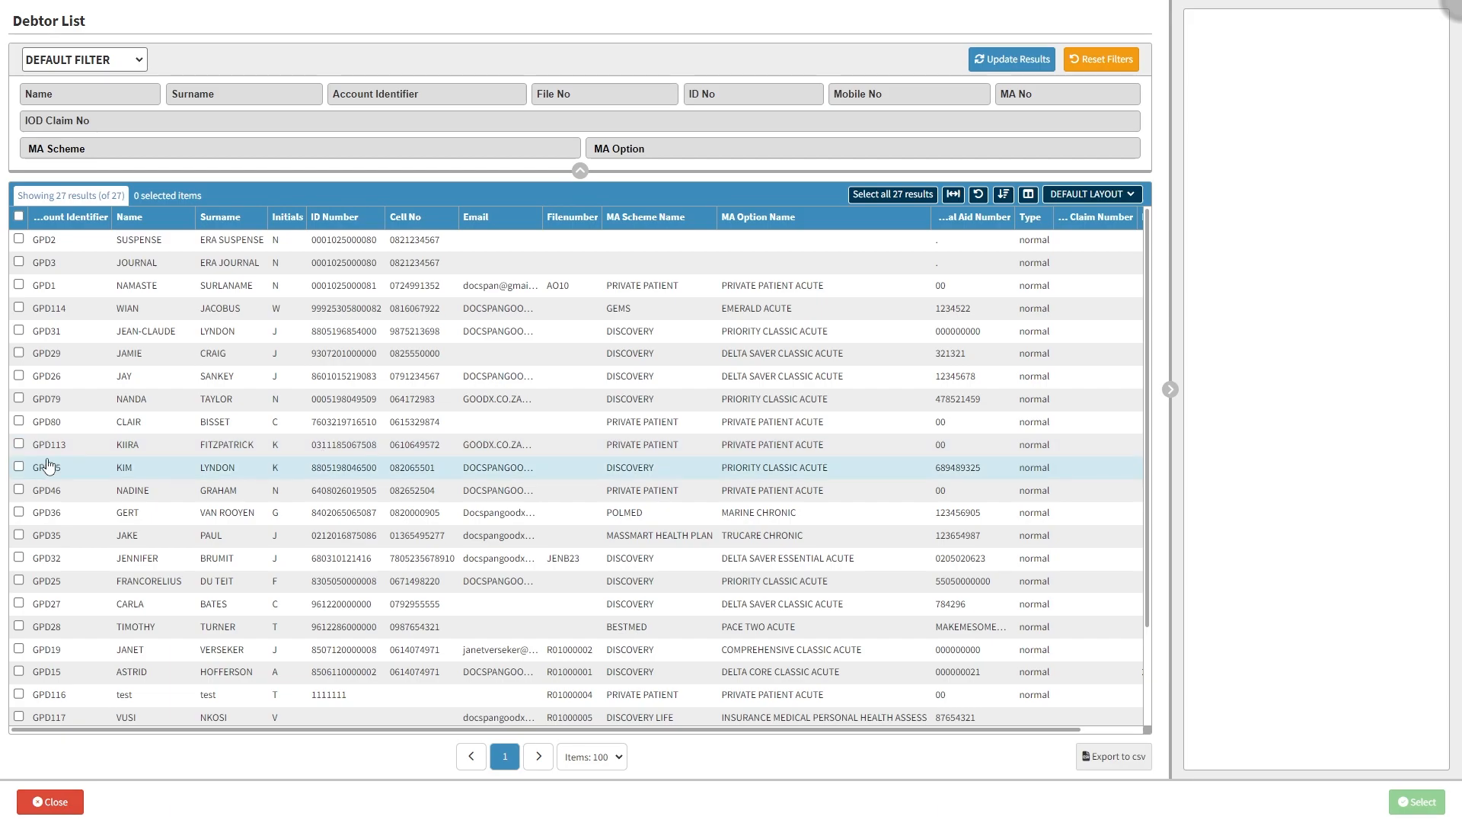
pyautogui.click(19, 467)
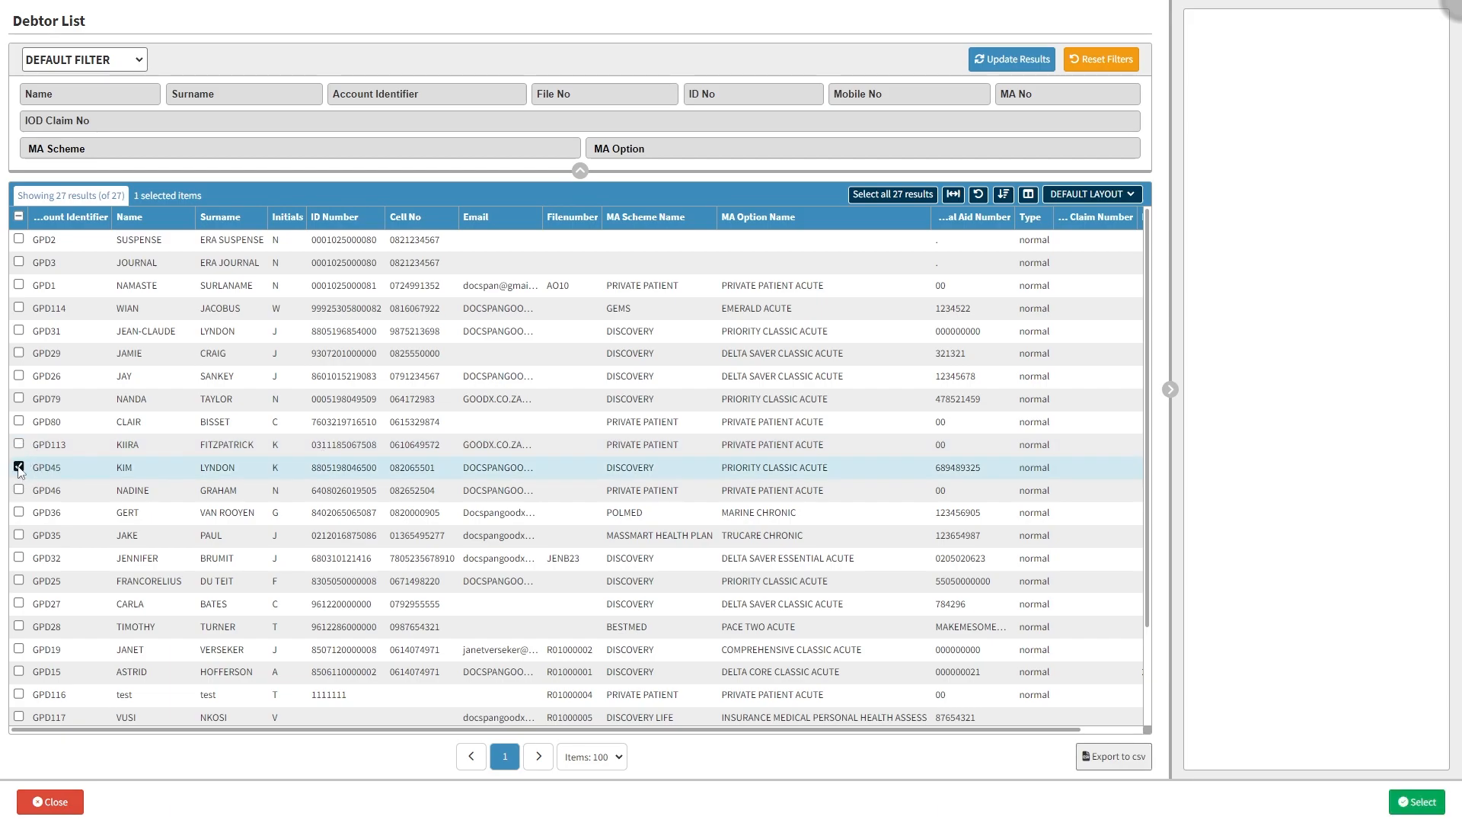
pyautogui.click(56, 801)
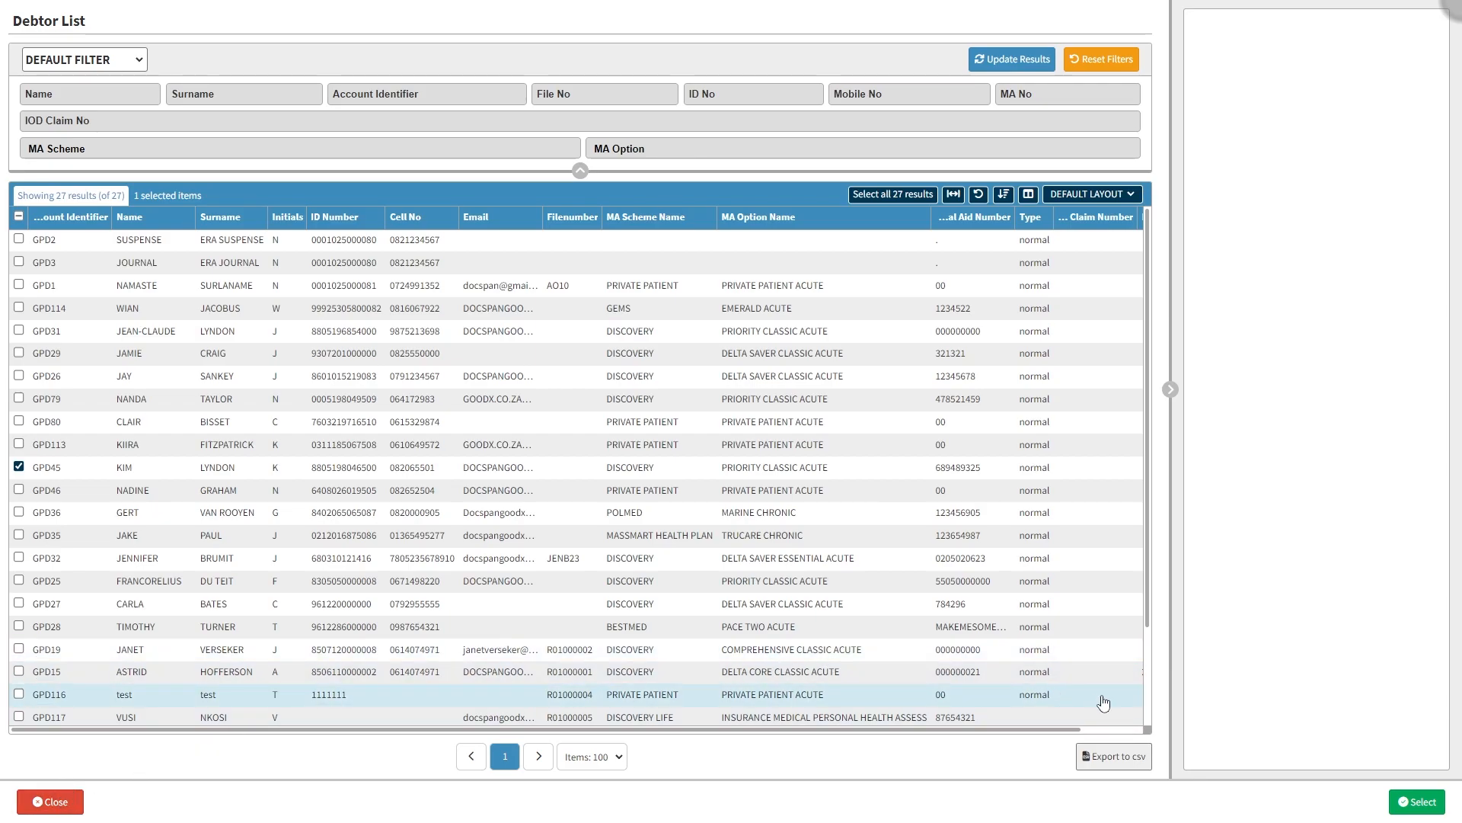
pyautogui.click(1424, 799)
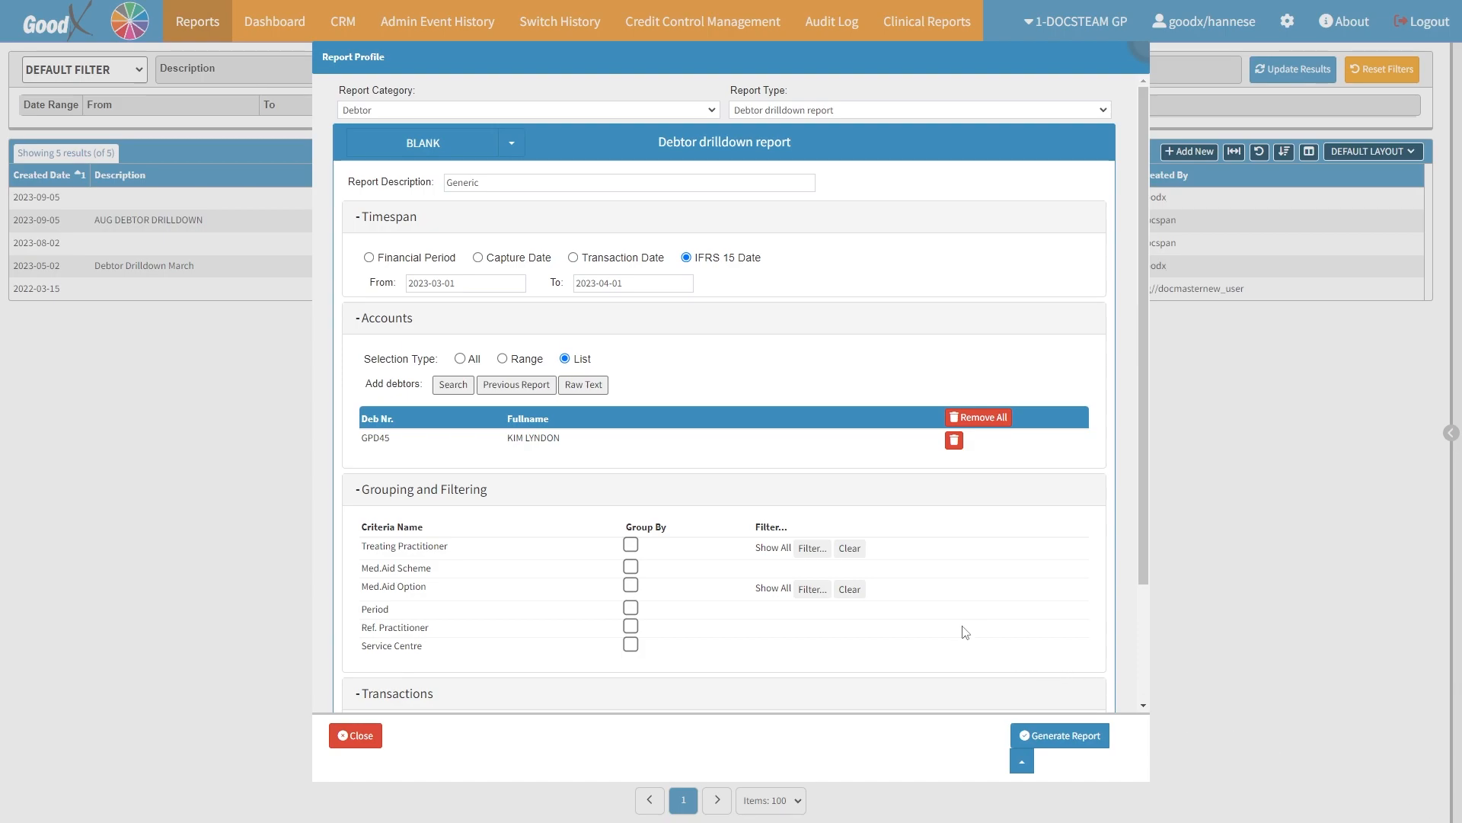
# - Open the prompt for adding debtors from a previous report and accept it without choosing a report
pyautogui.click(525, 385)
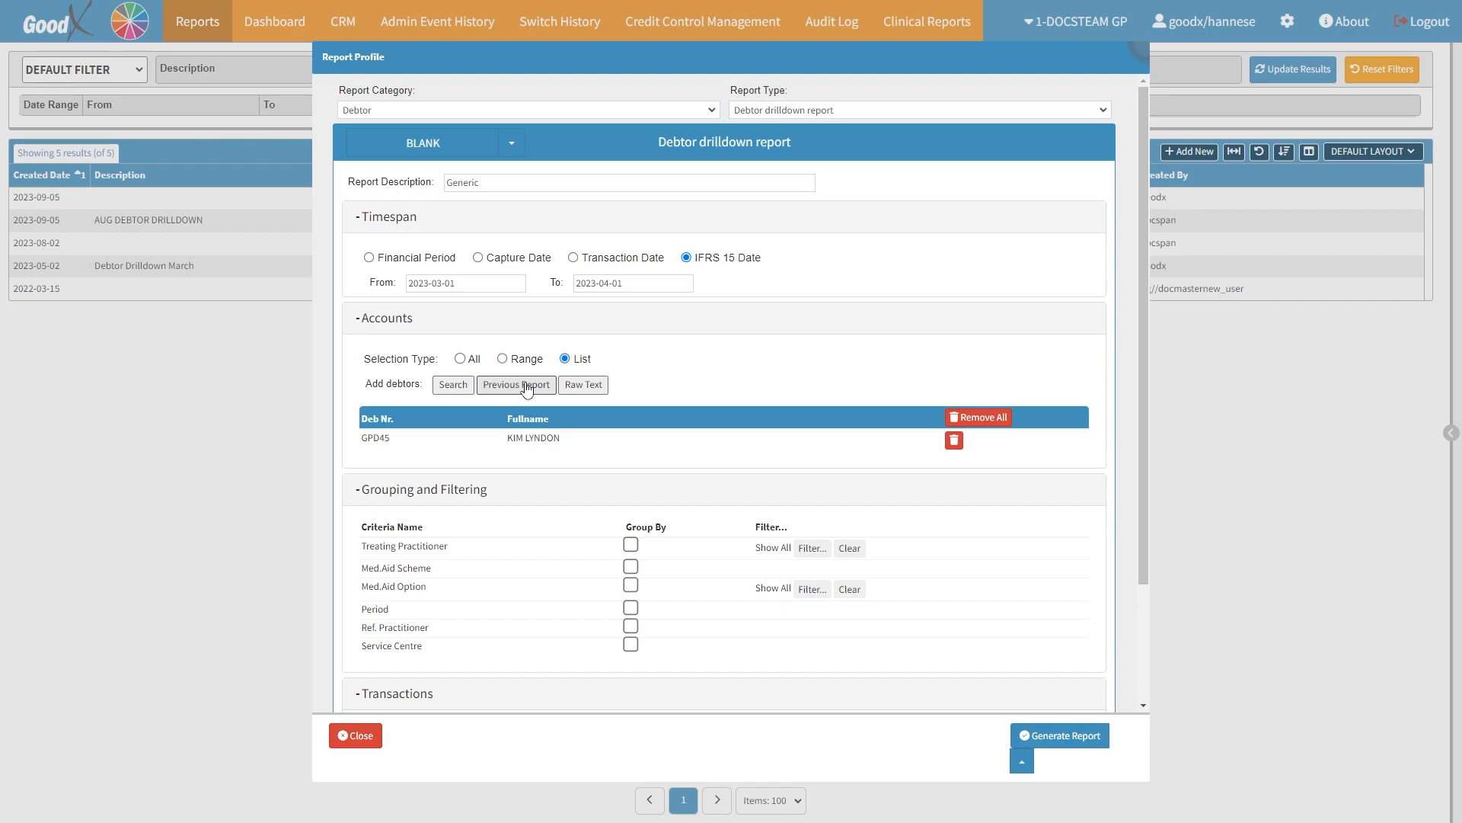
pyautogui.click(526, 386)
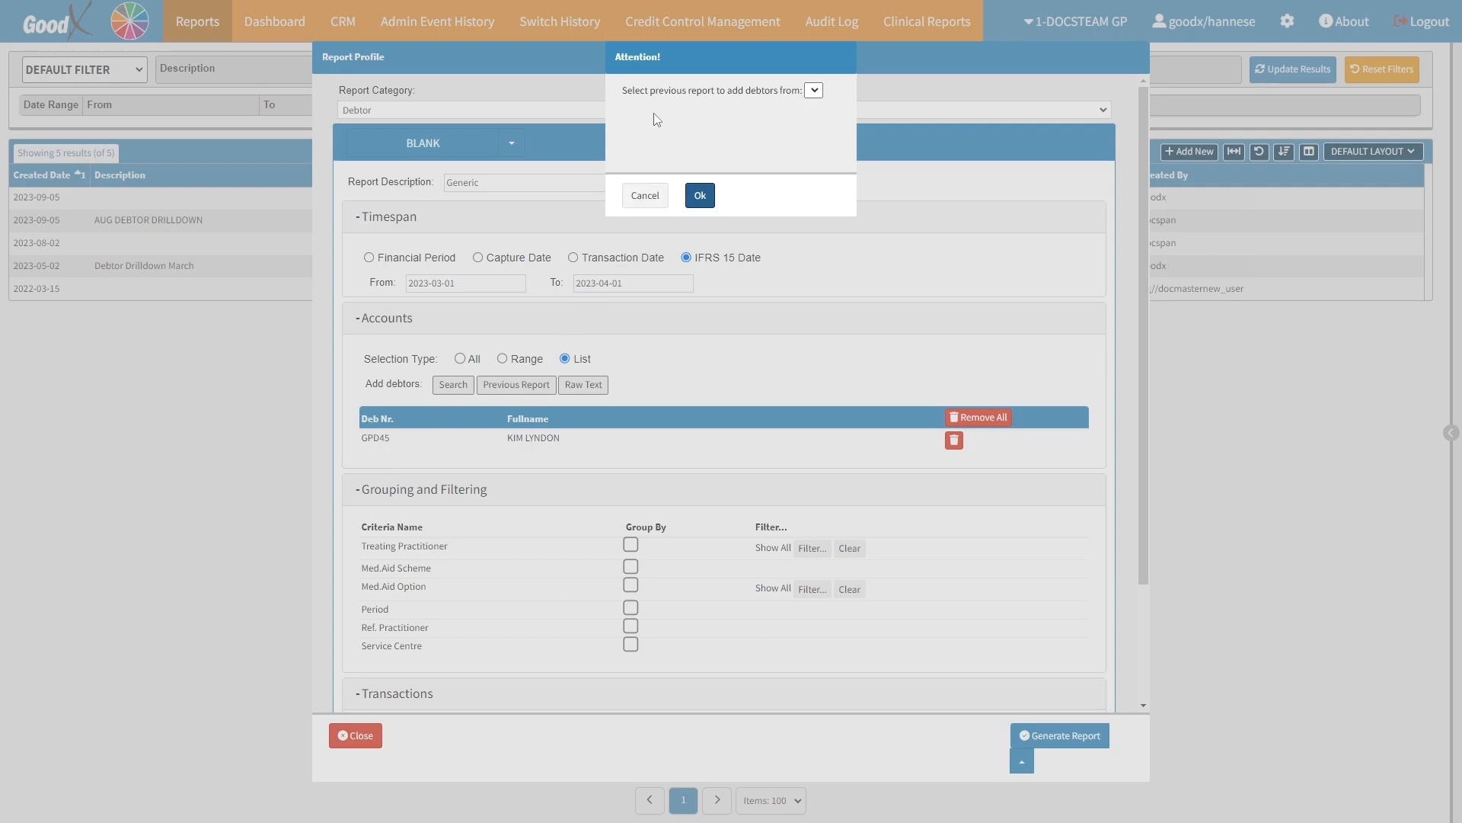
pyautogui.click(675, 51)
pyautogui.click(642, 204)
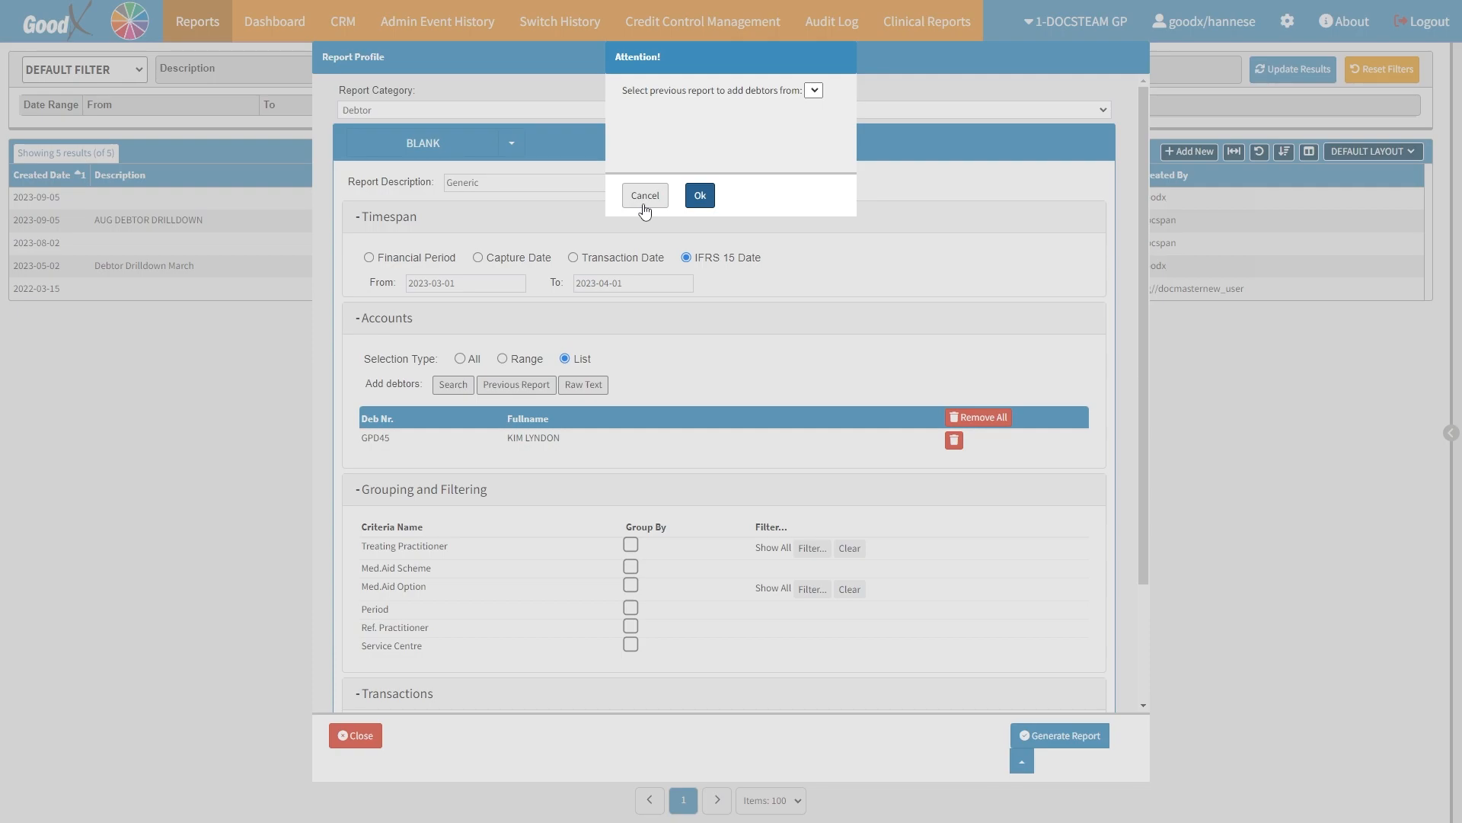
pyautogui.click(704, 201)
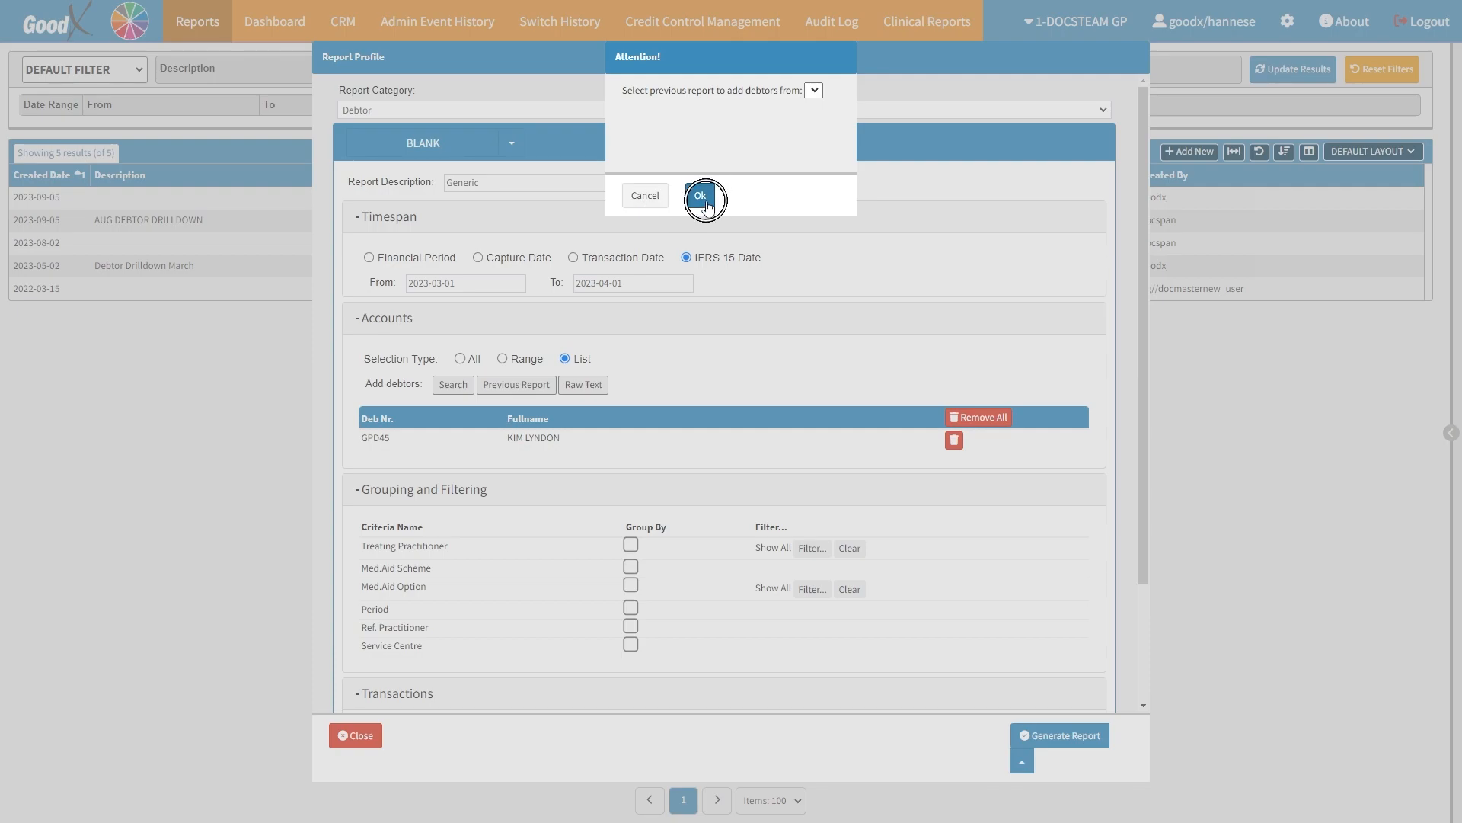
# - Close the previous-report prompt, open the raw-text prompt for adding debtor ids, and accept it without entering any ids
pyautogui.click(707, 202)
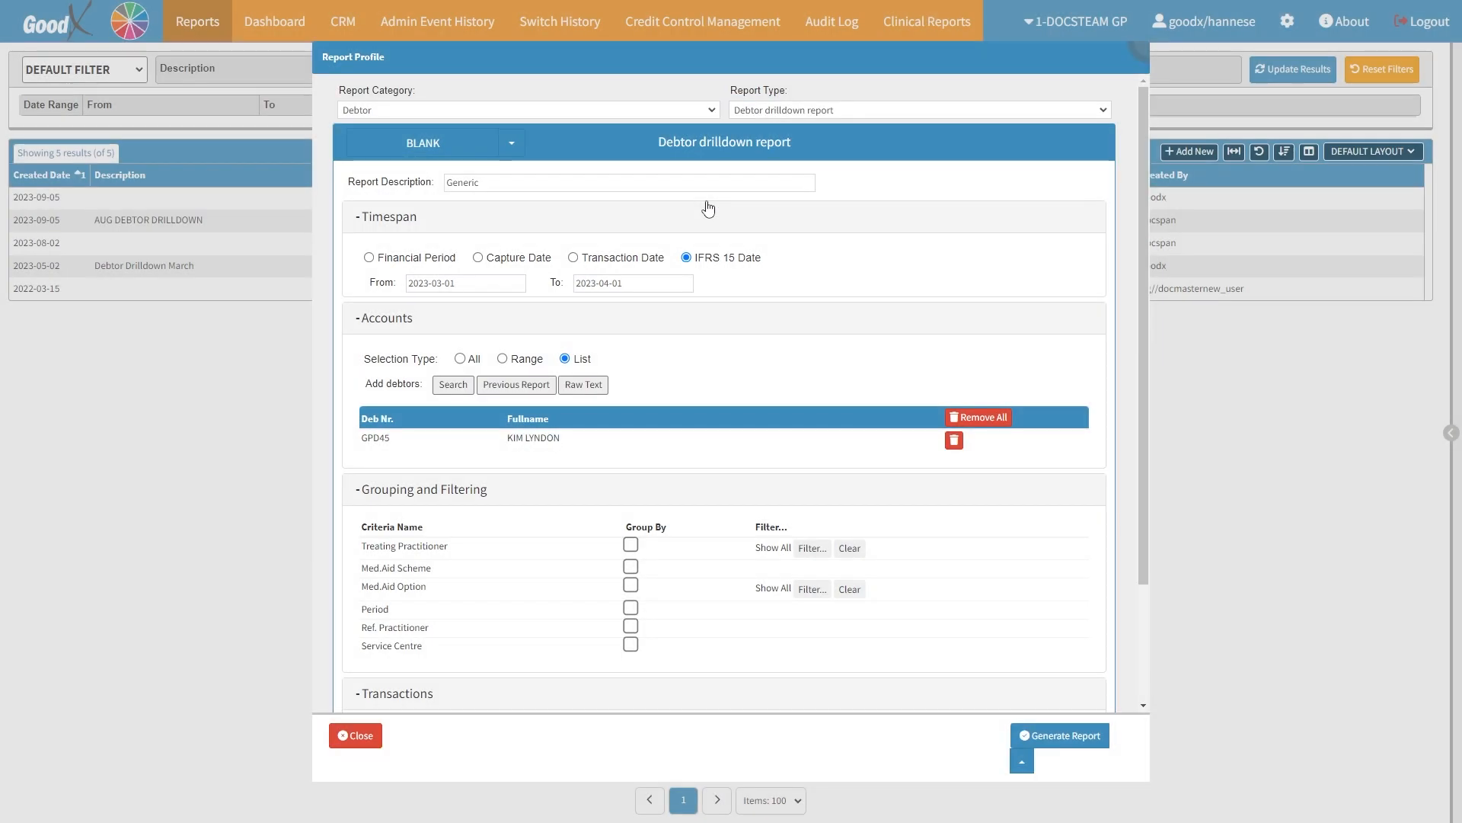
pyautogui.click(580, 392)
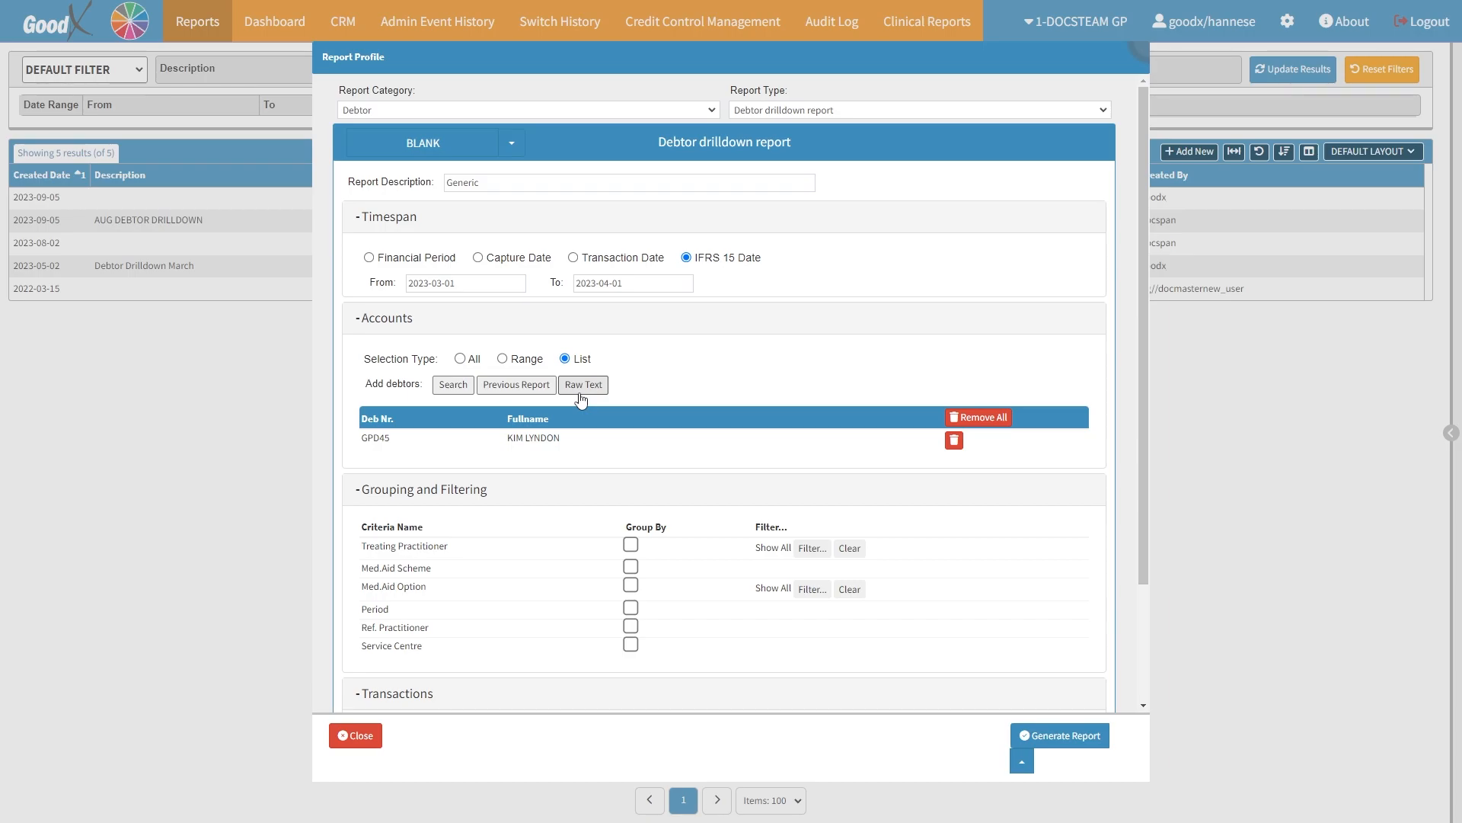
pyautogui.click(582, 396)
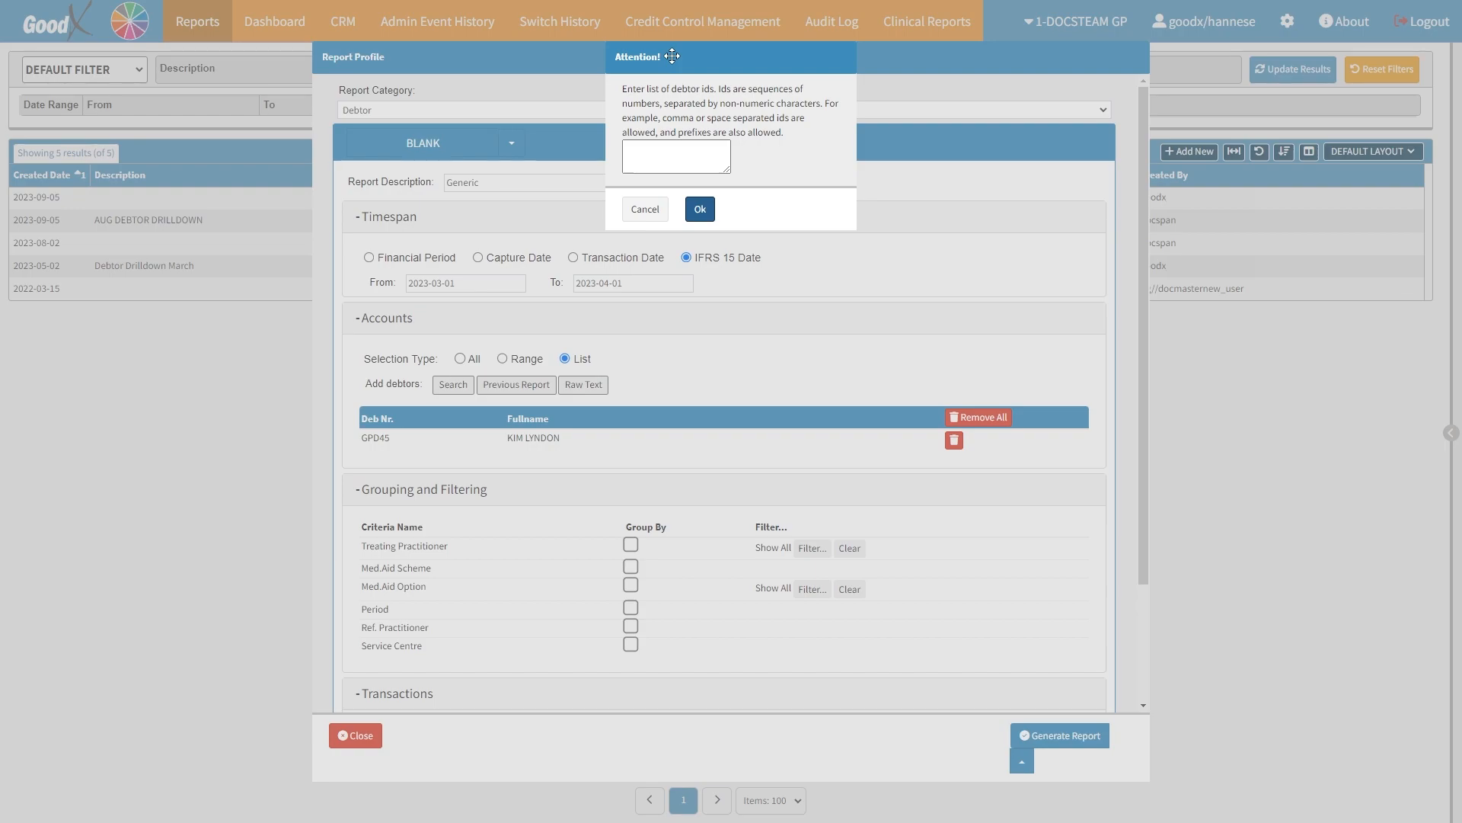
pyautogui.click(649, 212)
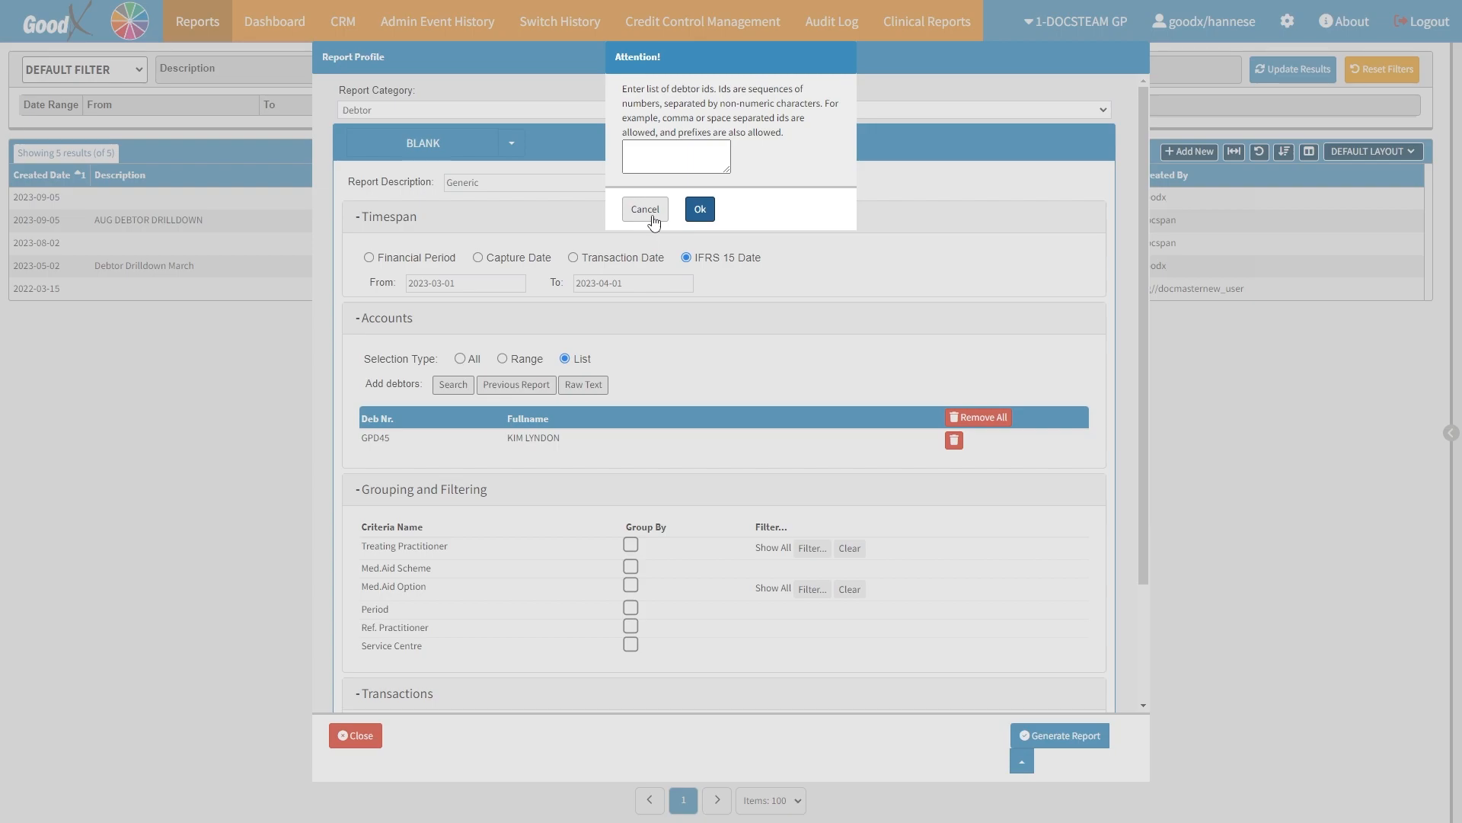
pyautogui.click(700, 217)
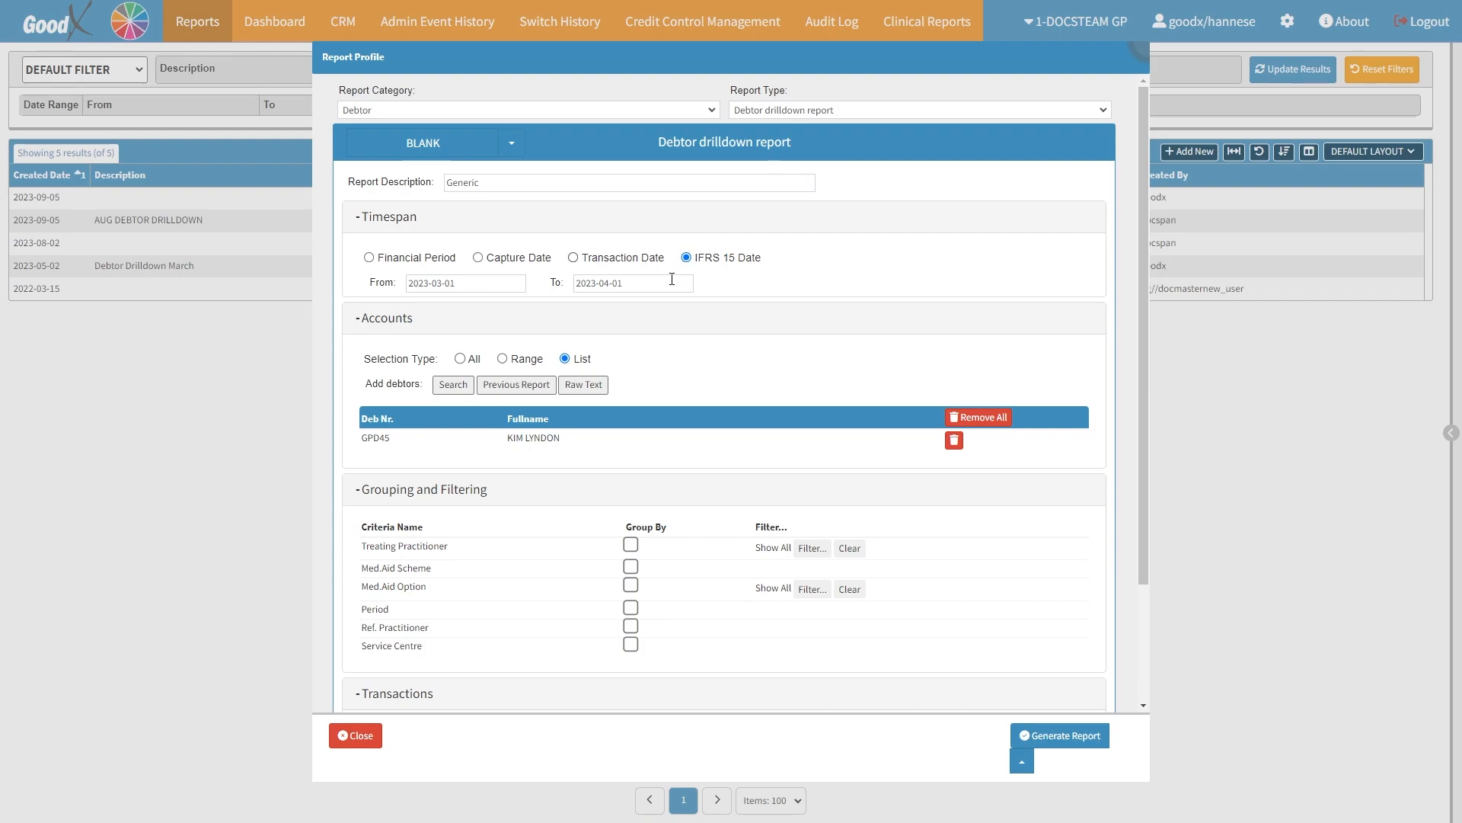
# - Examine the Grouping and Filtering criteria, the Transactions options and the Settings options of the report profile
pyautogui.click(496, 492)
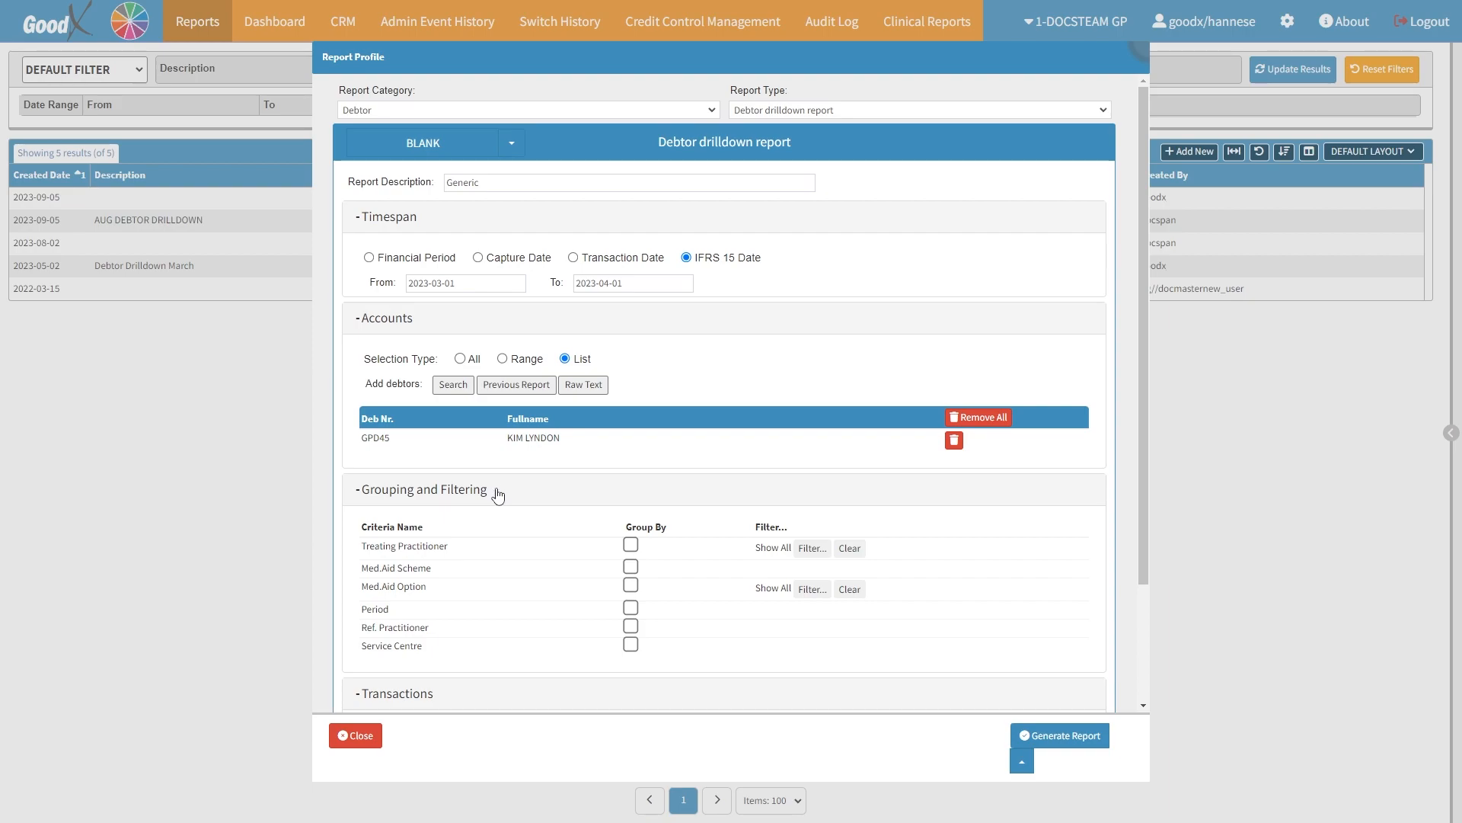
pyautogui.click(483, 552)
pyautogui.scroll(-2, 485, 557)
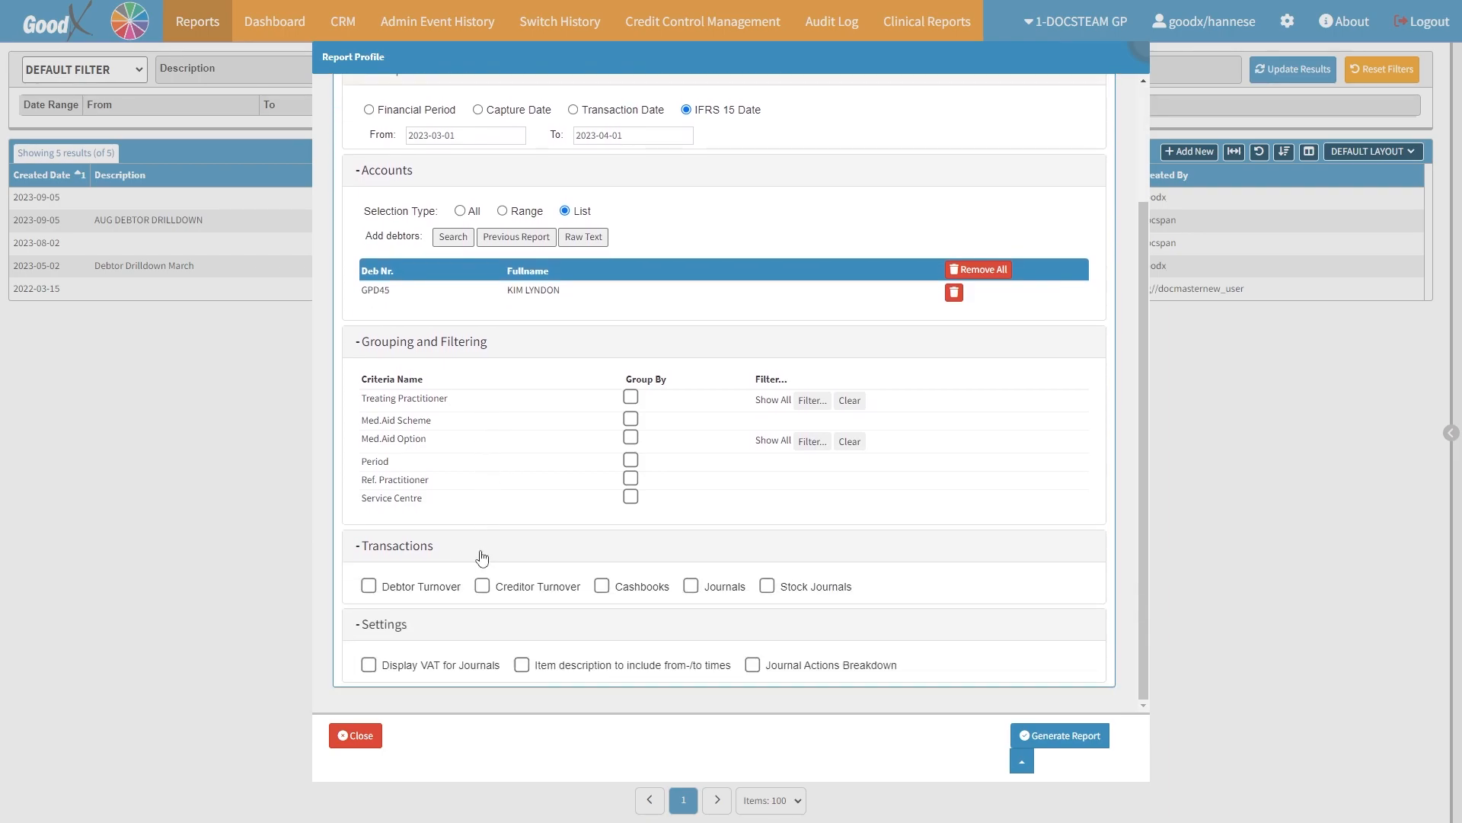
pyautogui.click(448, 547)
pyautogui.click(463, 585)
pyautogui.click(419, 624)
pyautogui.press('ctrl')
pyautogui.press('ctrl')
pyautogui.click(1024, 764)
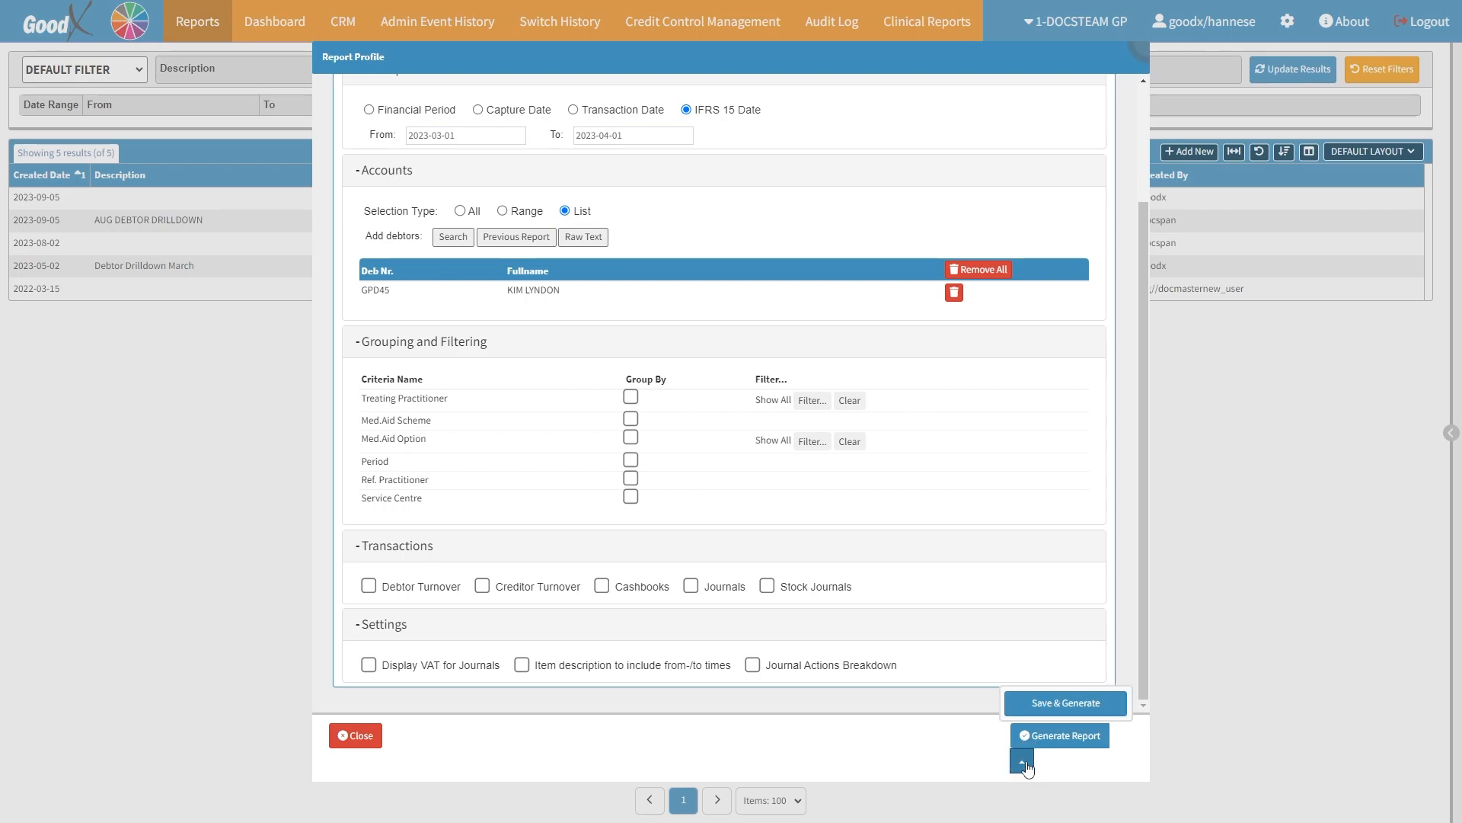
pyautogui.click(1060, 712)
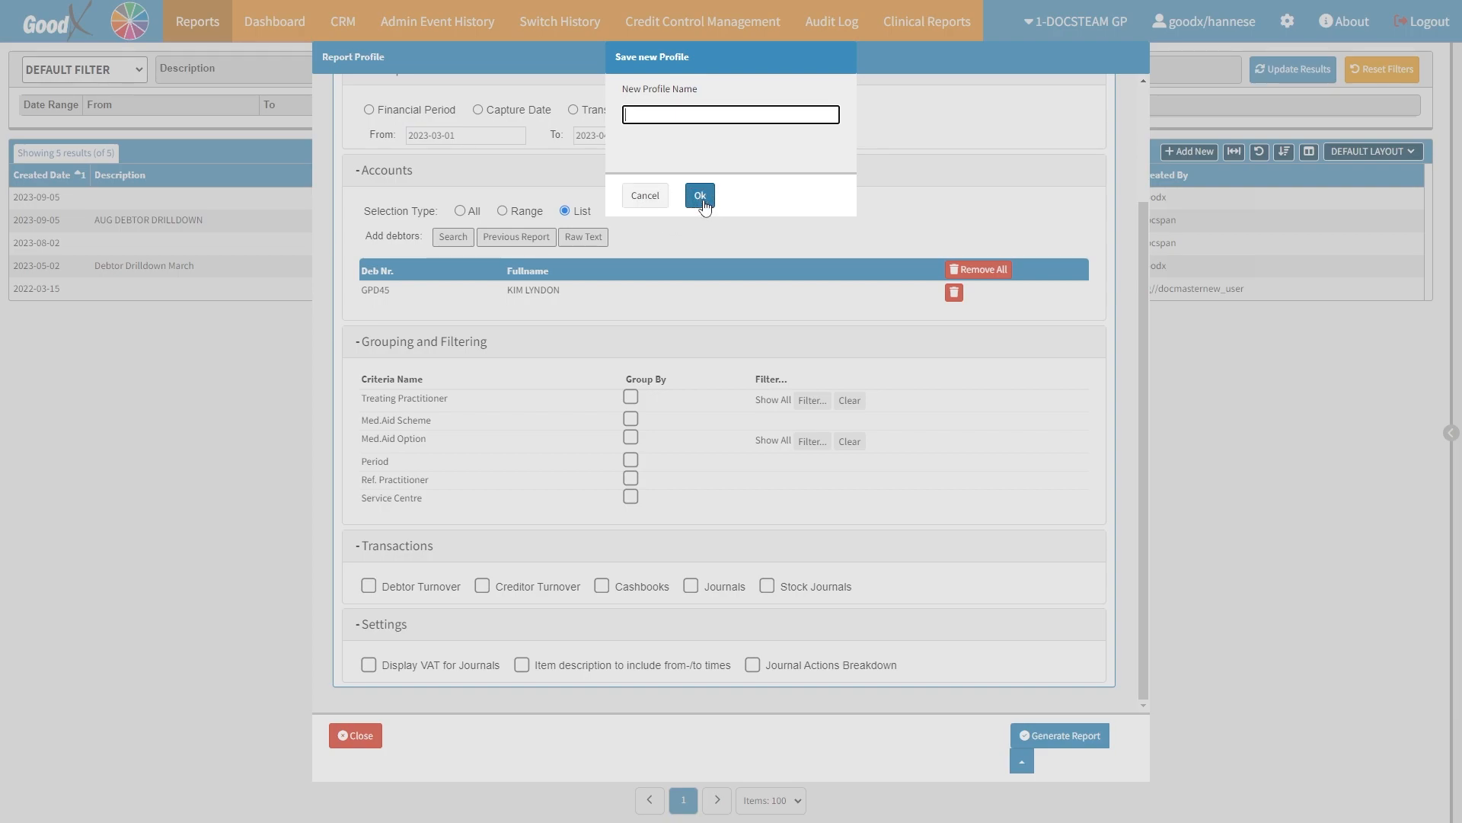
pyautogui.click(645, 196)
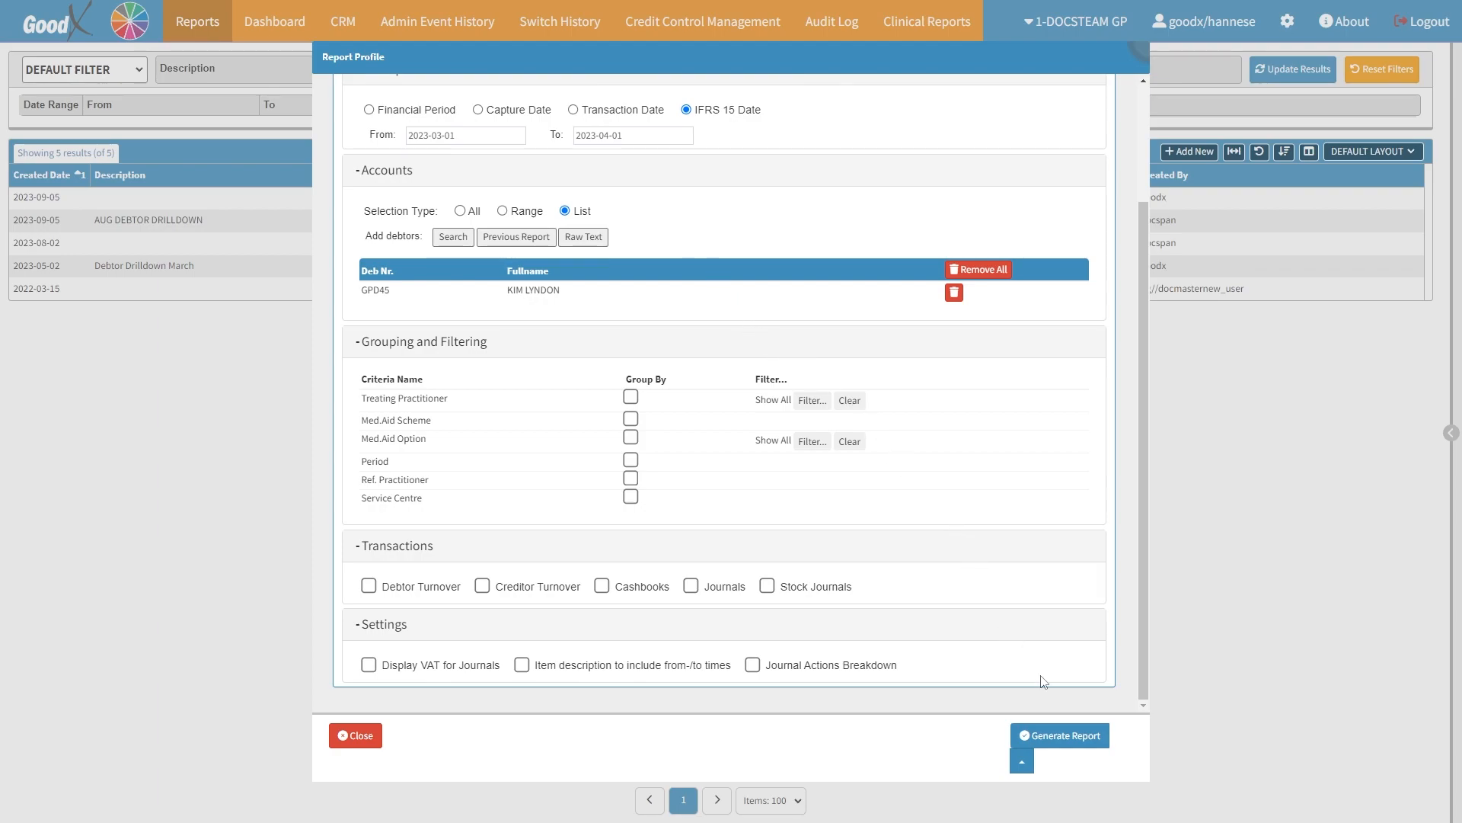
# - Generate the Debtor drilldown report without saving its settings as a new profile
pyautogui.click(1057, 732)
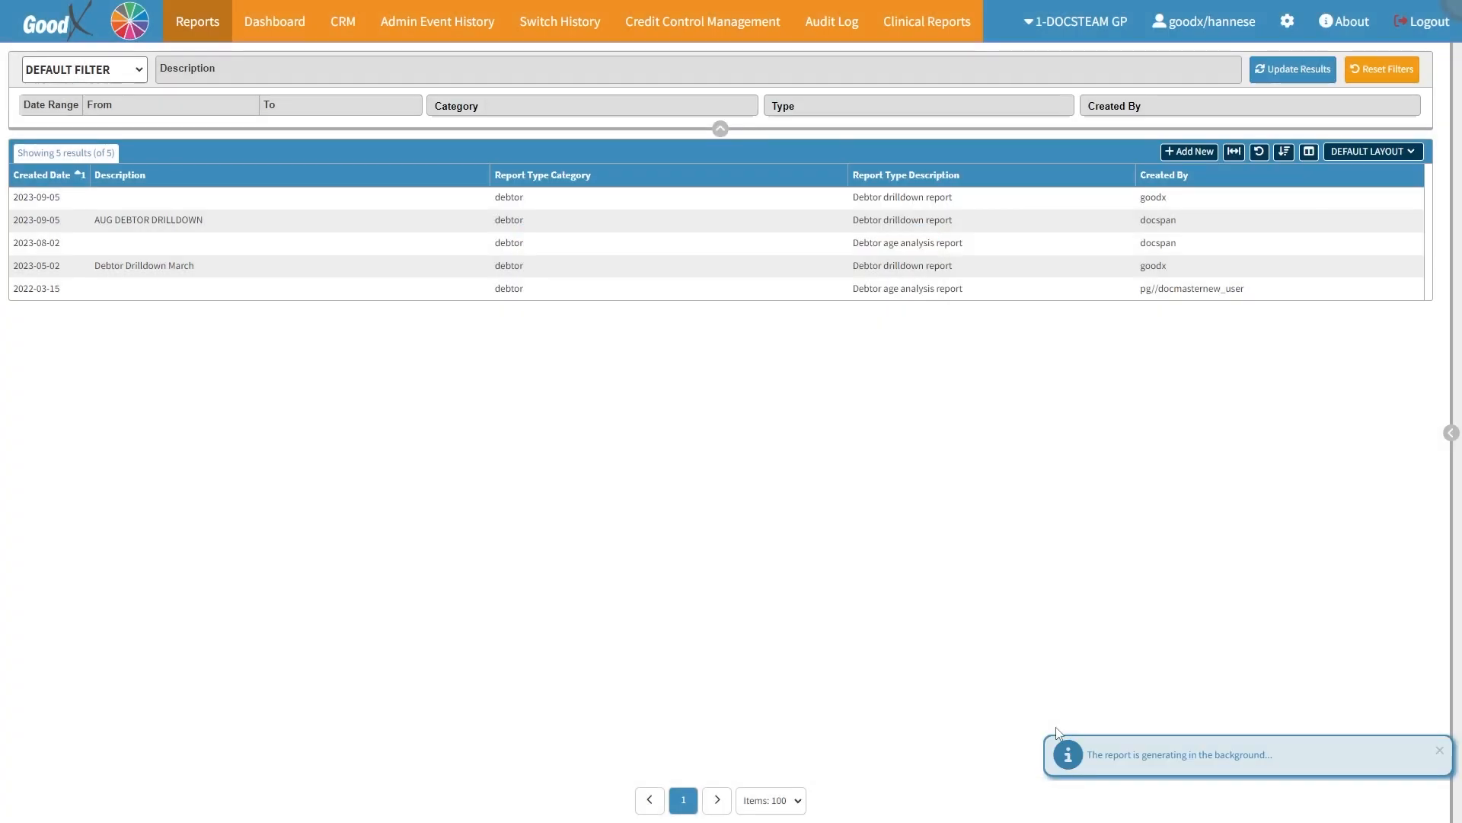